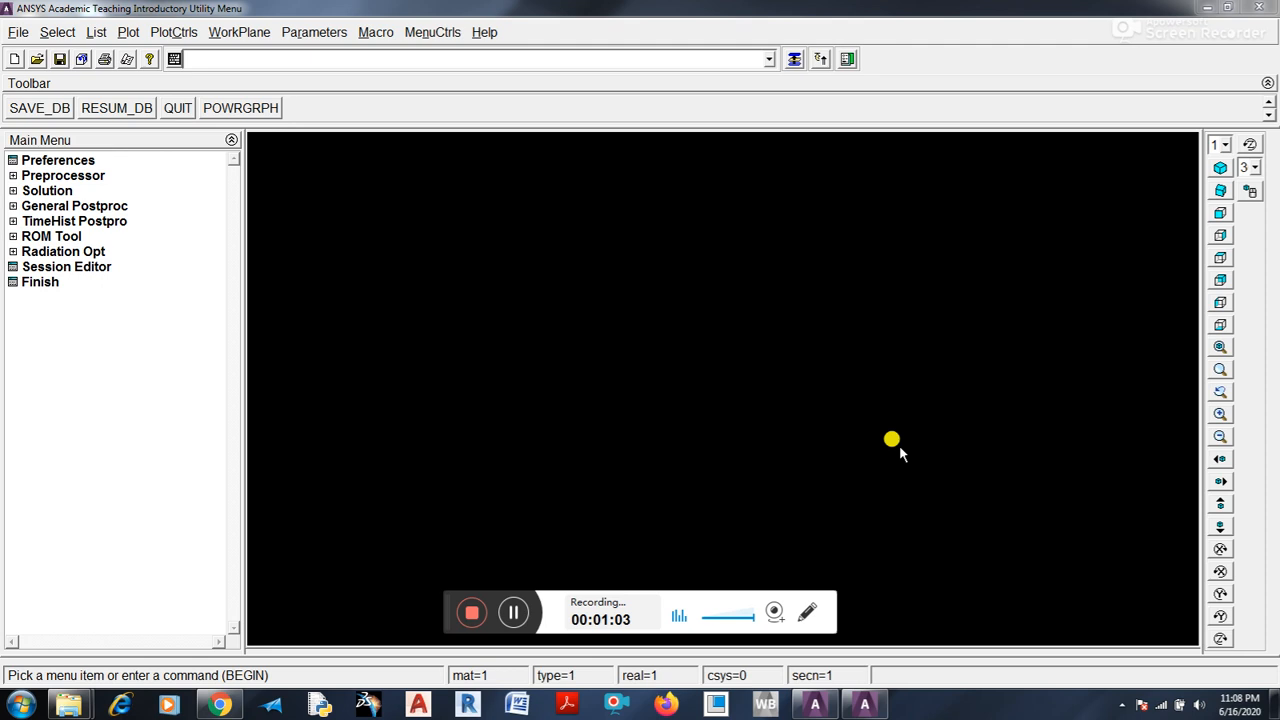
Step: Filter the GUI to show structural analysis features only
click(45, 160)
click(740, 296)
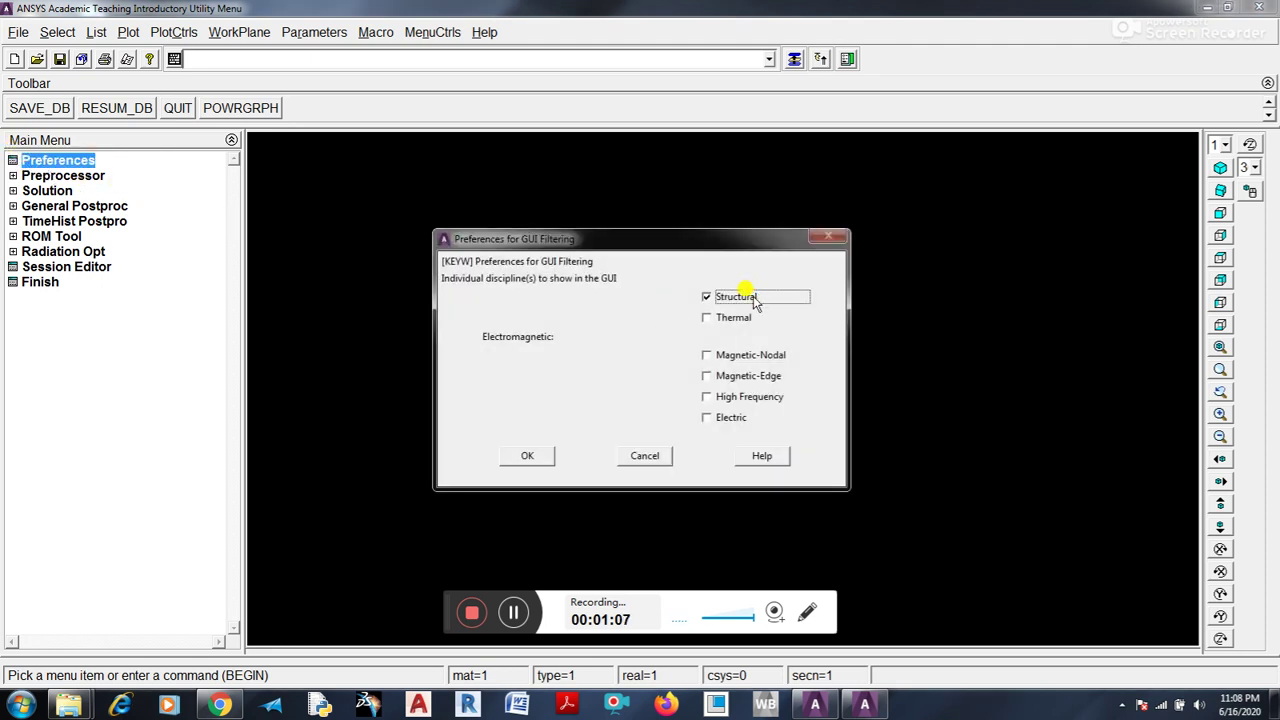
click(527, 455)
Step: Define element type 1 as the 2-node BEAM188 beam element
click(60, 175)
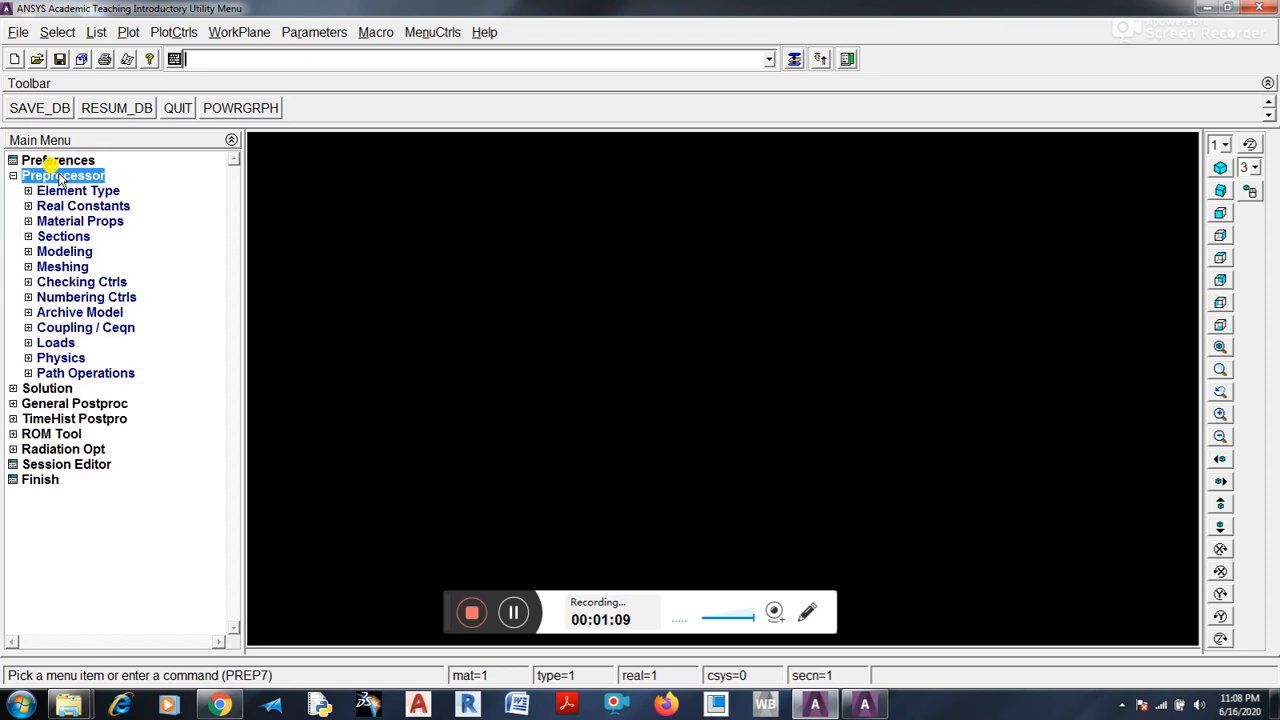
click(98, 206)
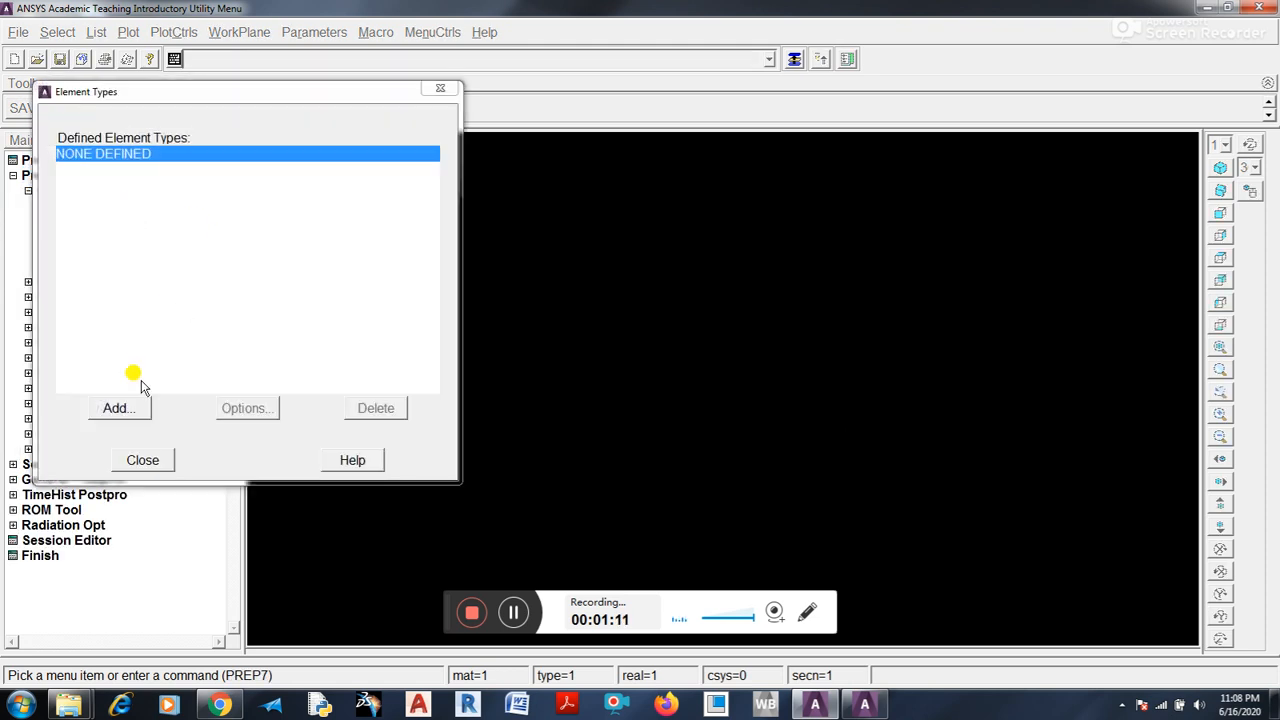
click(136, 416)
click(676, 322)
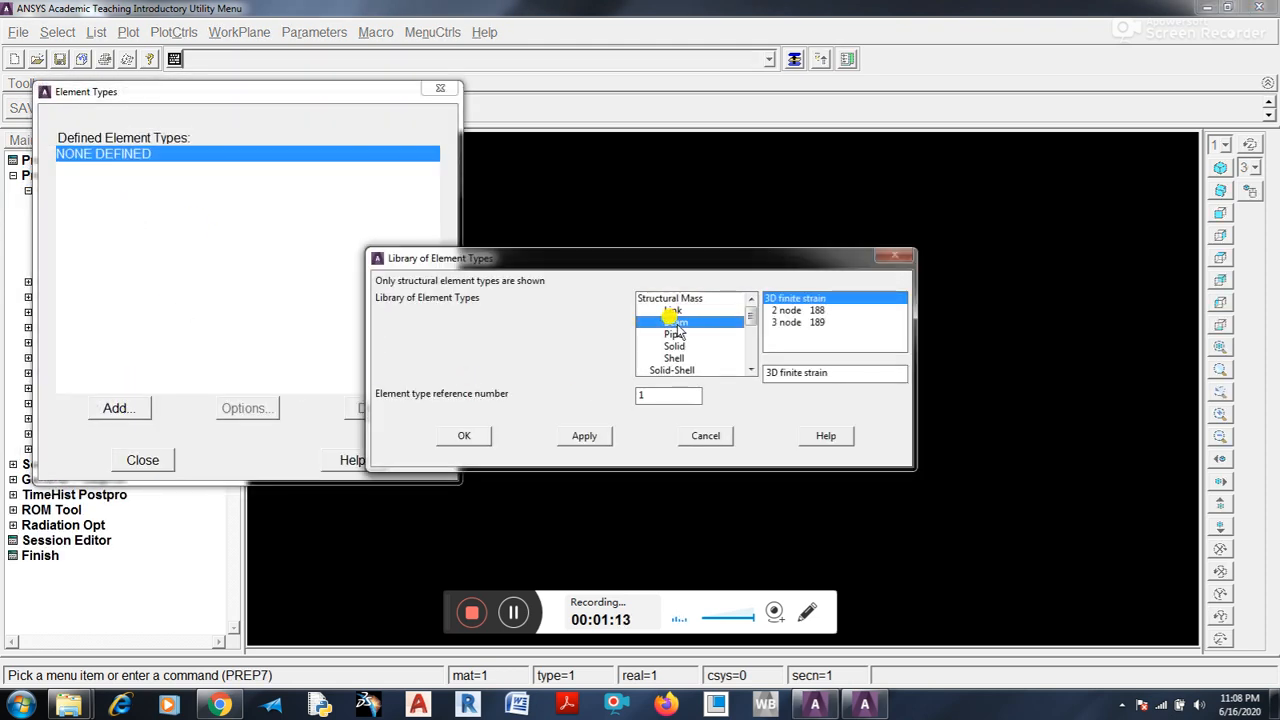
click(815, 311)
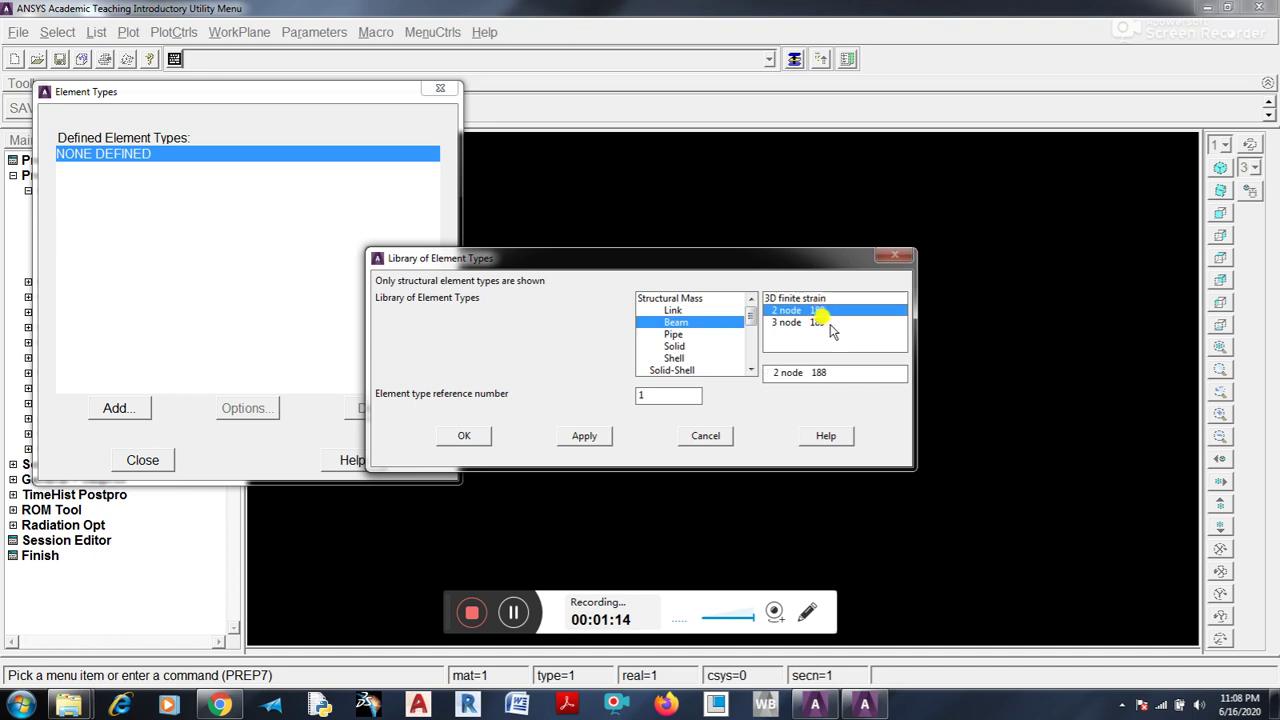
click(466, 435)
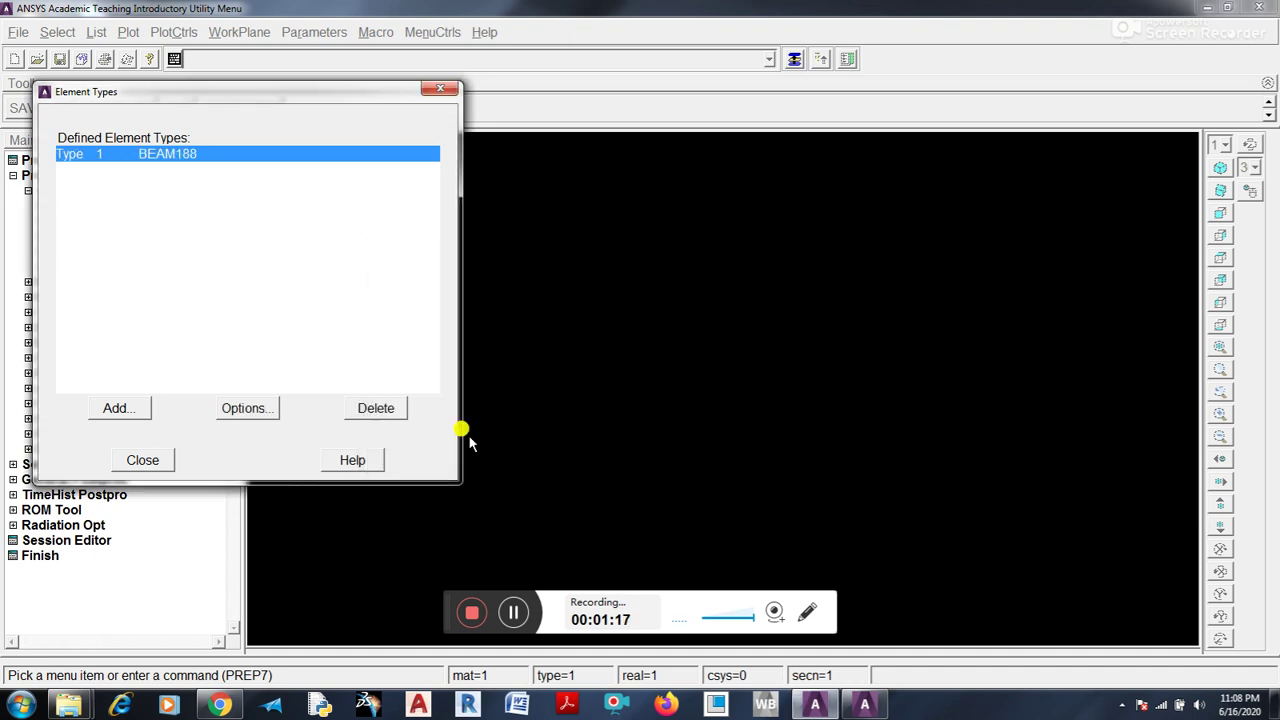
click(142, 459)
Step: Give material 1 linear isotropic elastic properties with EX 2E5 and PRXY 0.3
click(50, 191)
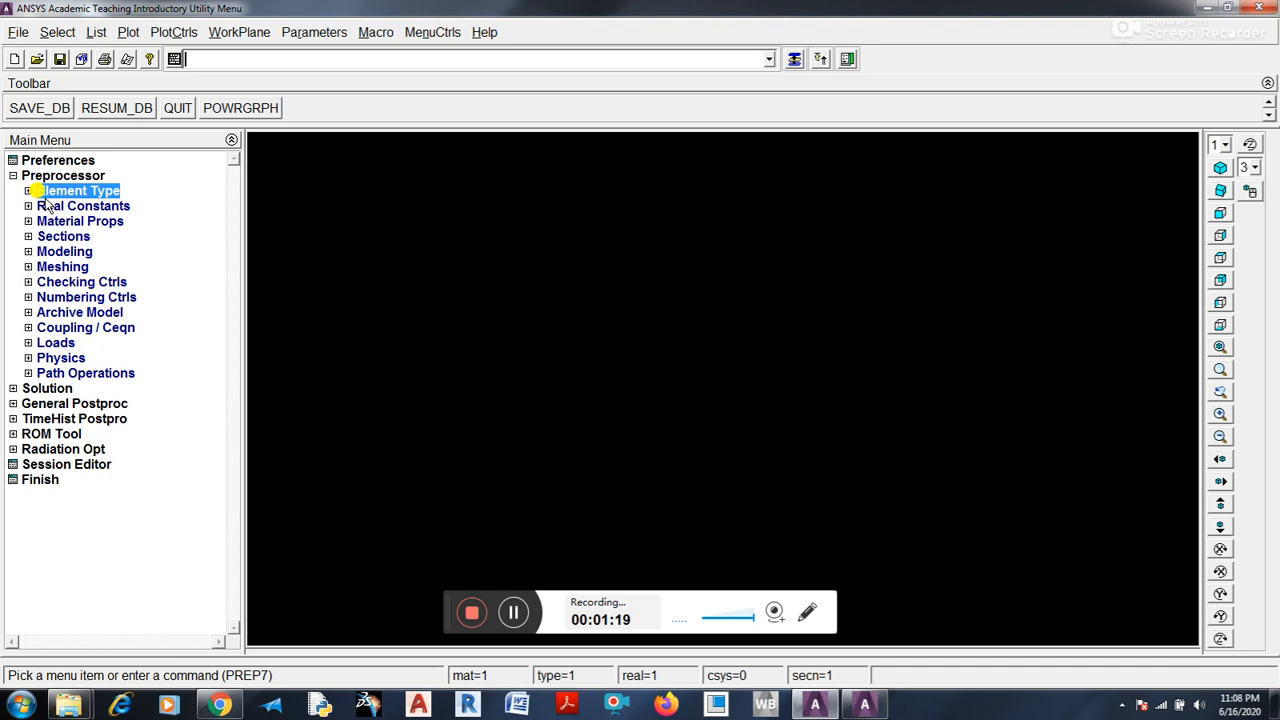
click(55, 206)
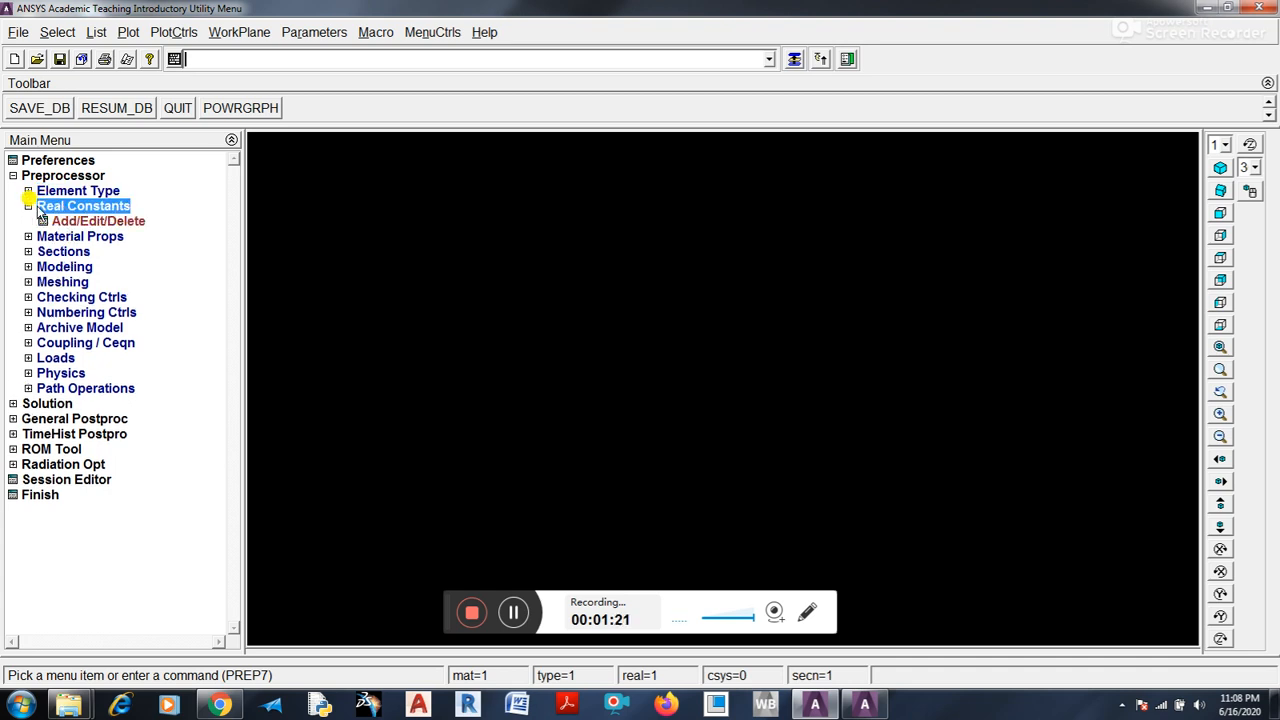
click(53, 237)
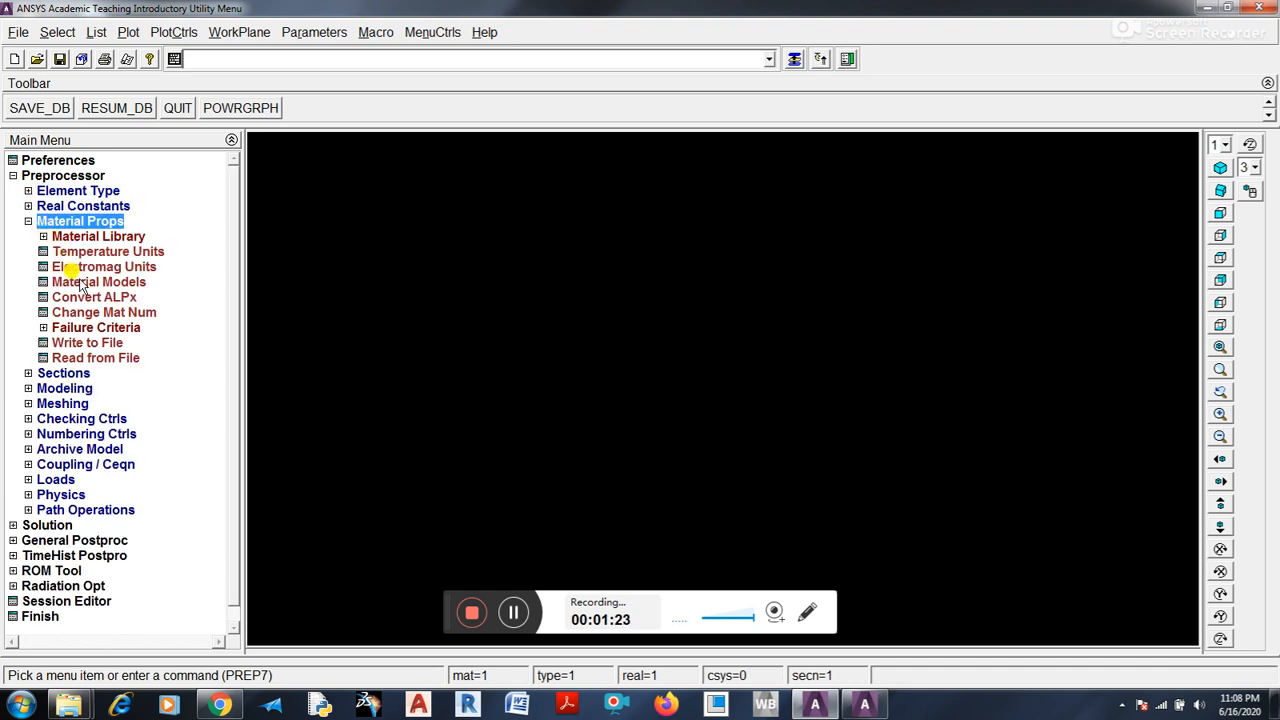
click(78, 281)
double_click(668, 324)
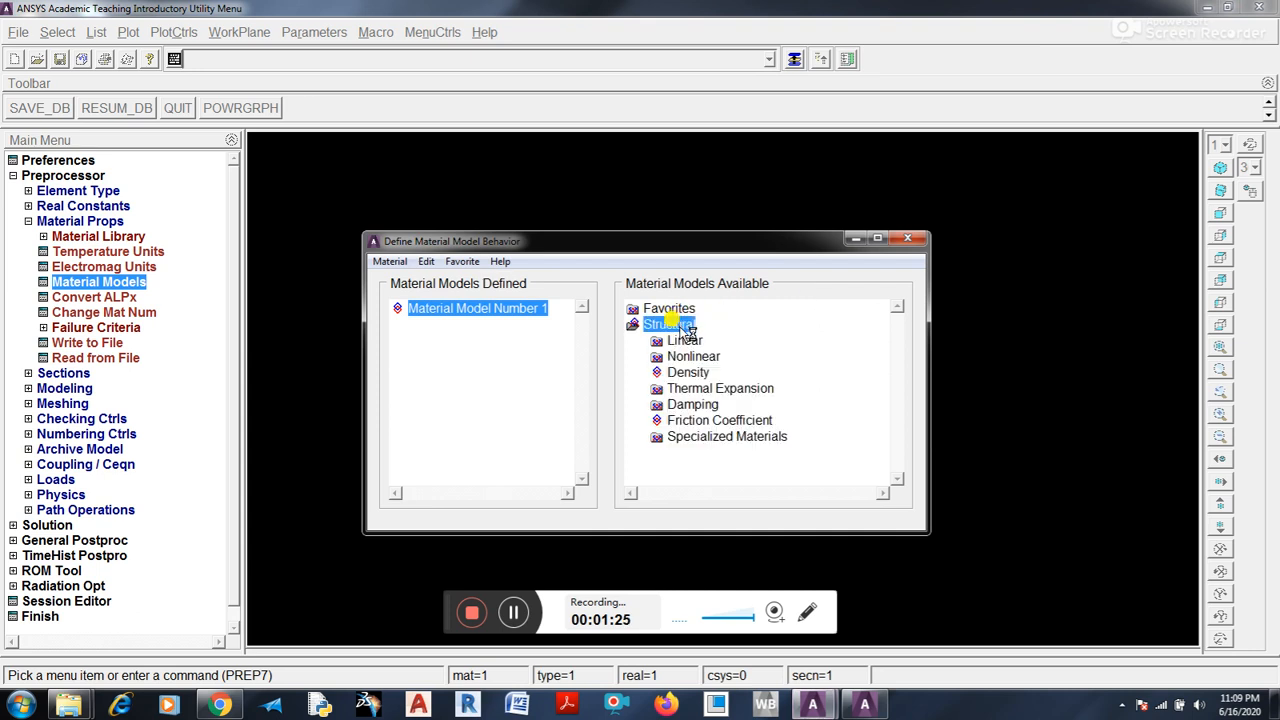
double_click(709, 356)
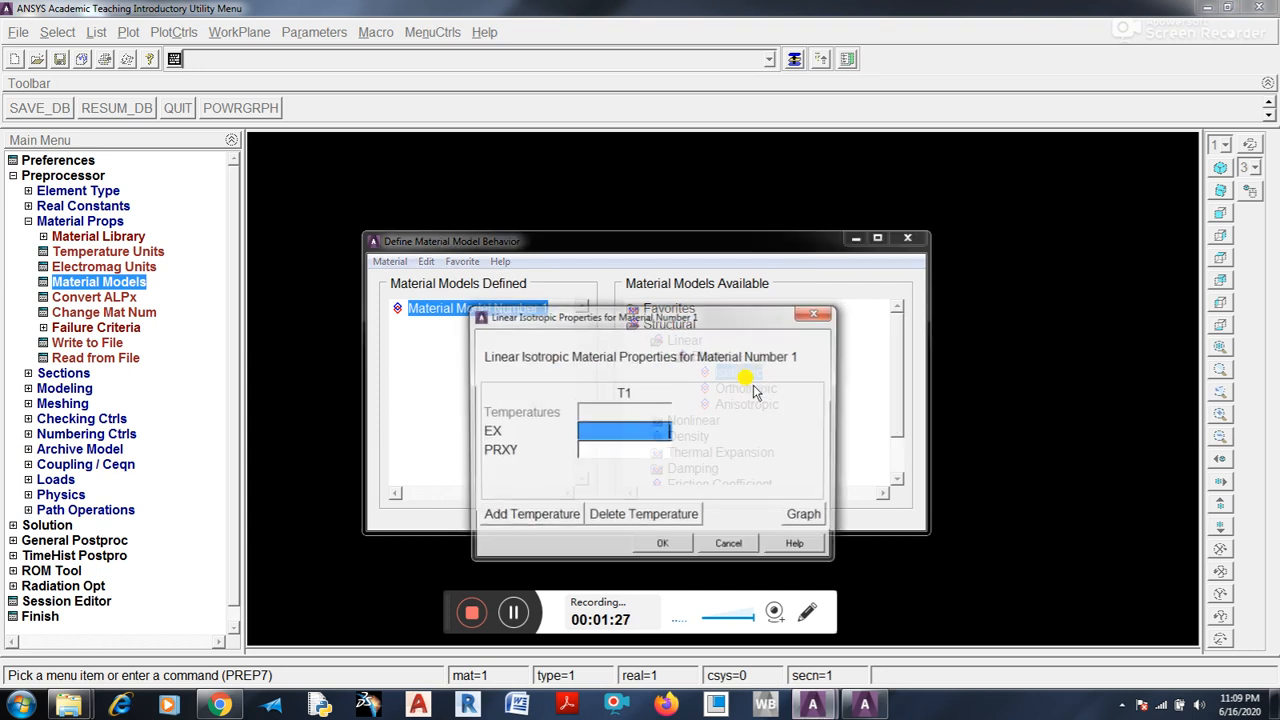
text(2E)
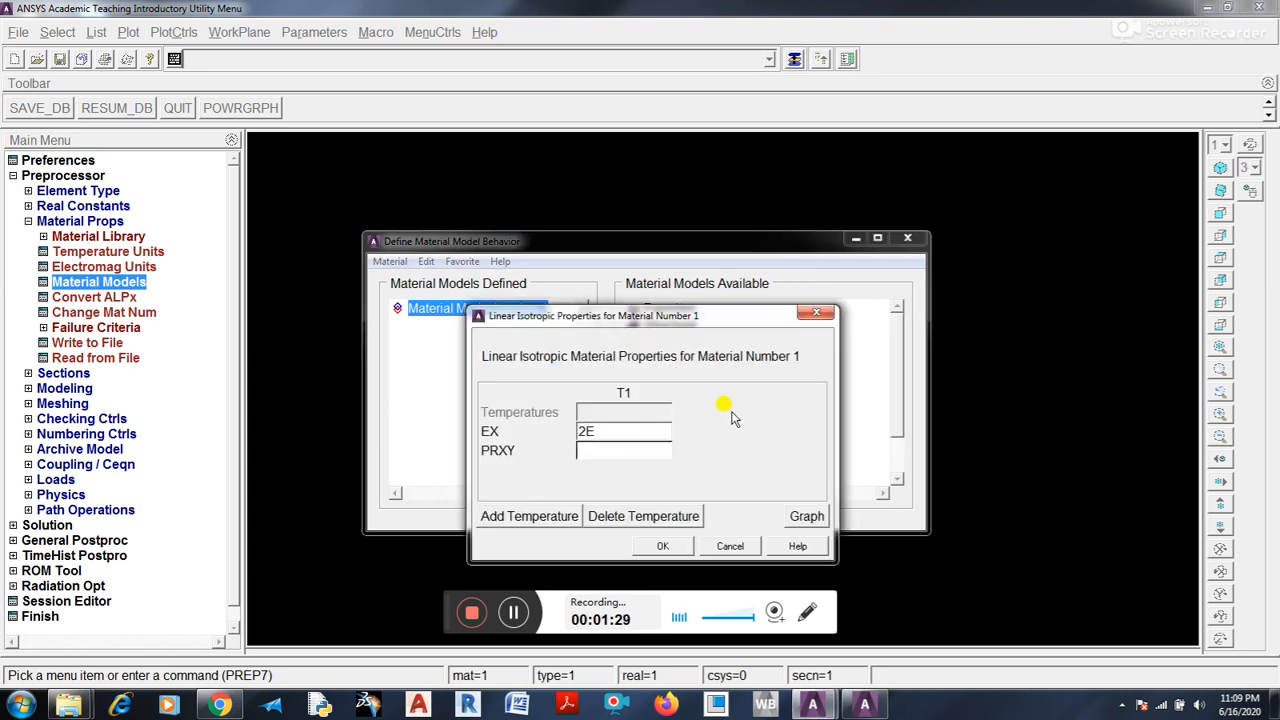
text(5)
click(620, 452)
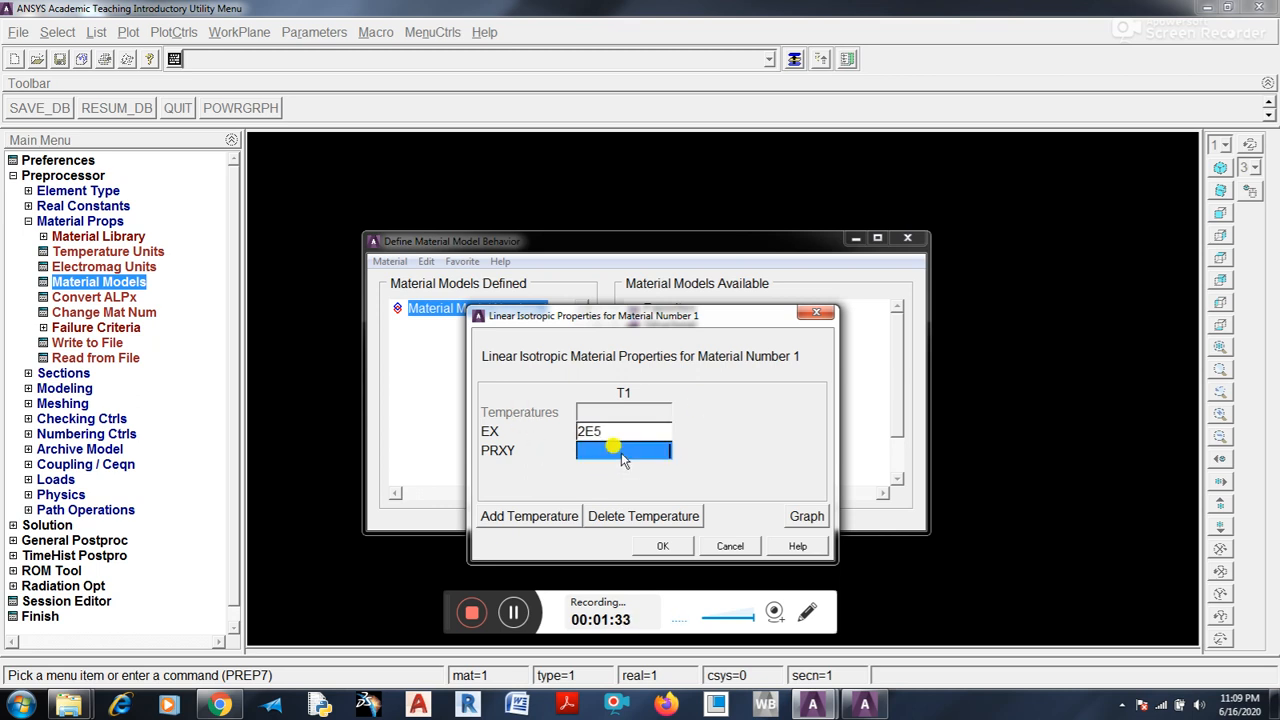
text(0.3)
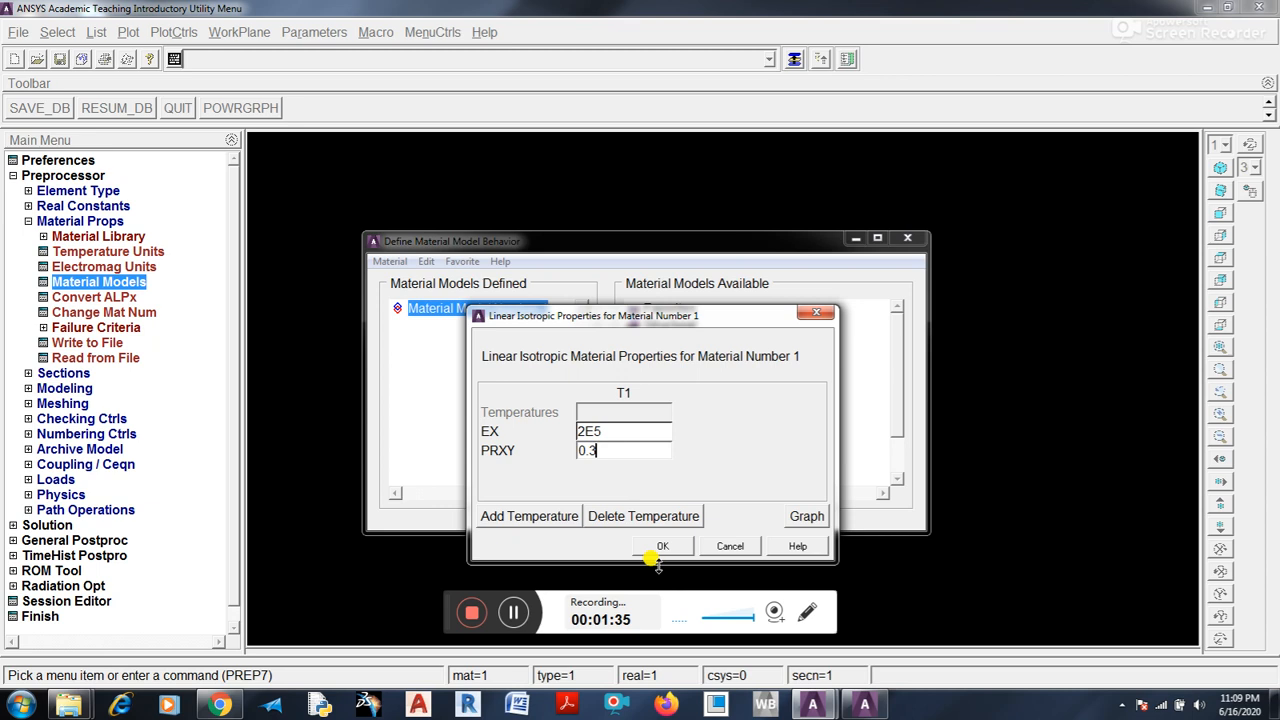
click(660, 546)
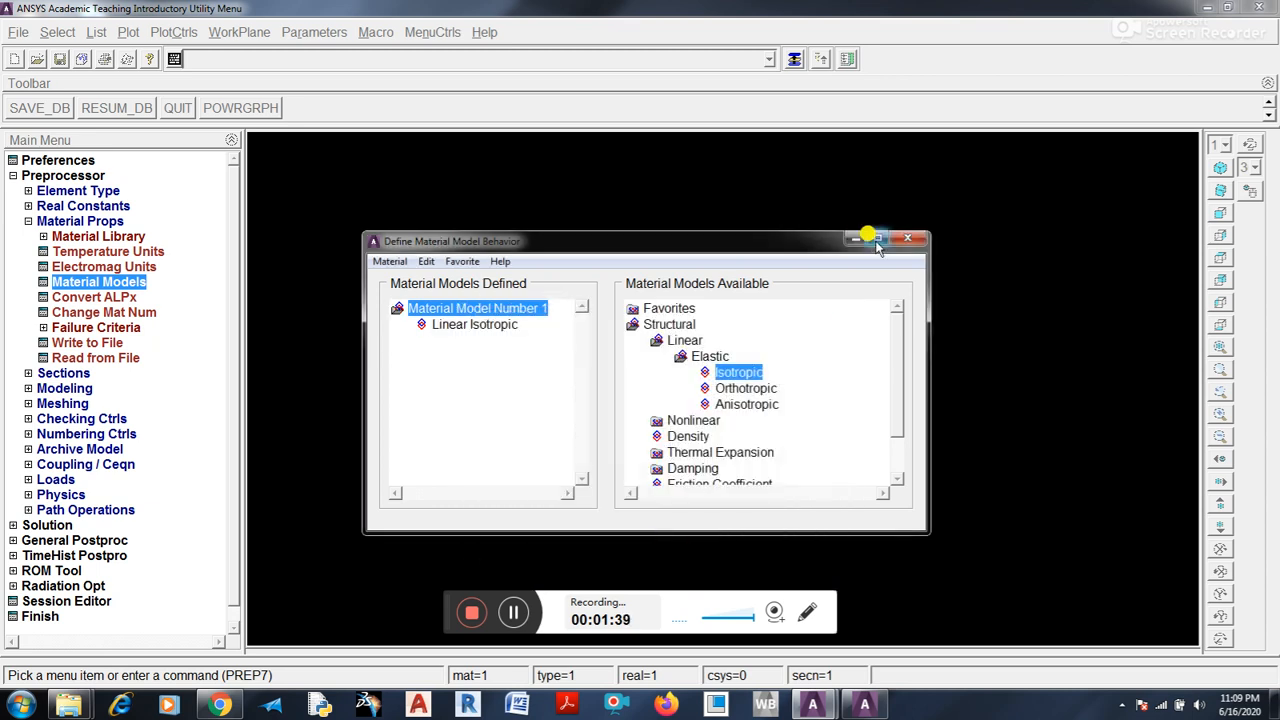
click(907, 238)
Step: Start beam section 1 in the Beam Tool with the channel (C) shape
click(28, 221)
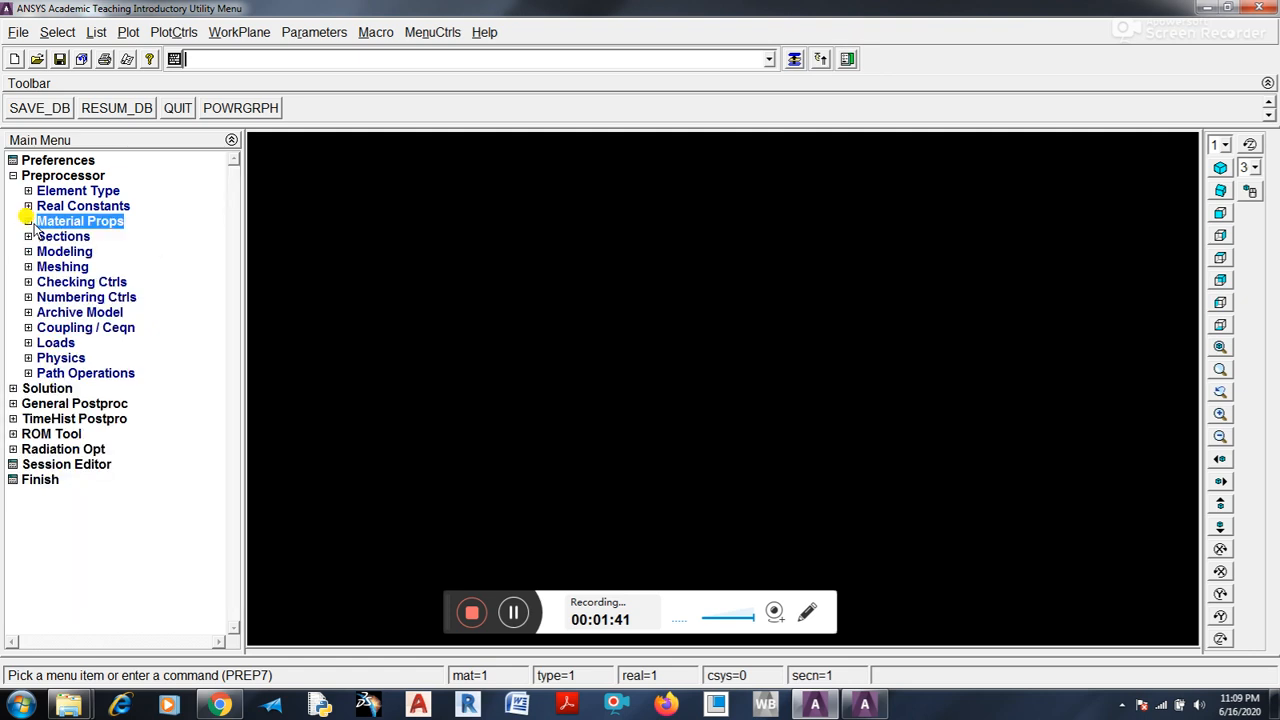
click(28, 236)
click(43, 266)
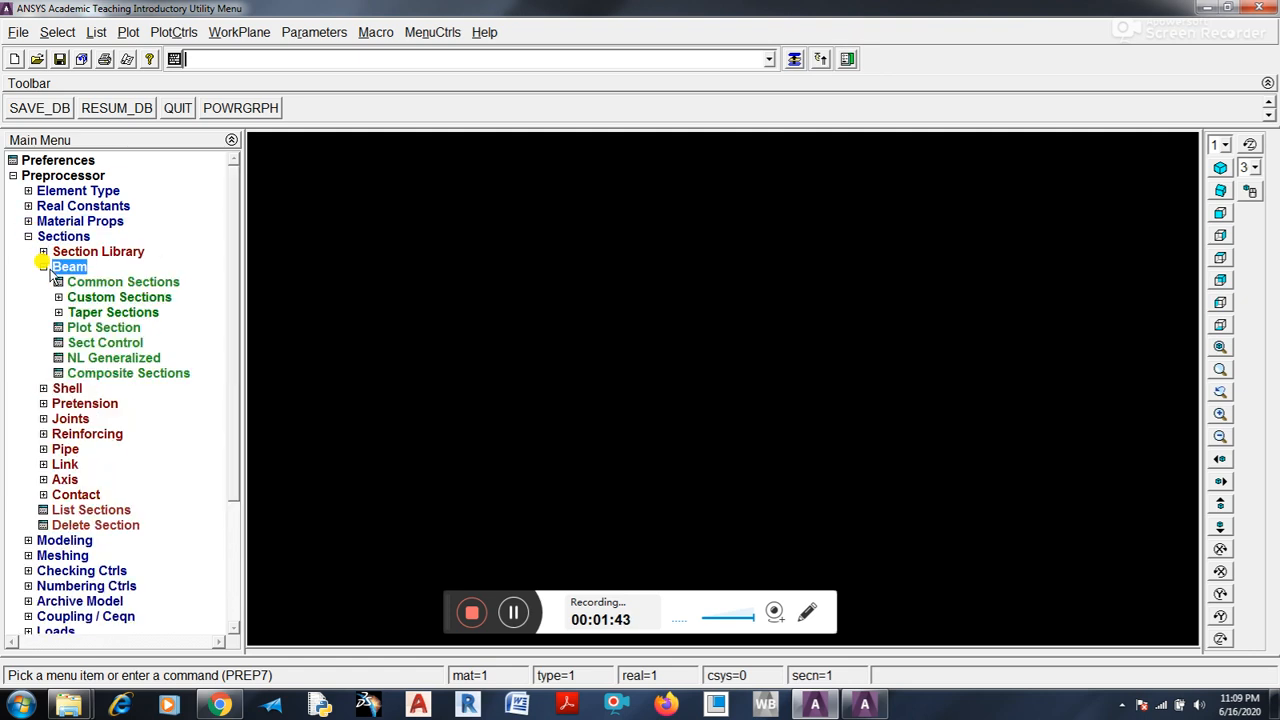
click(82, 282)
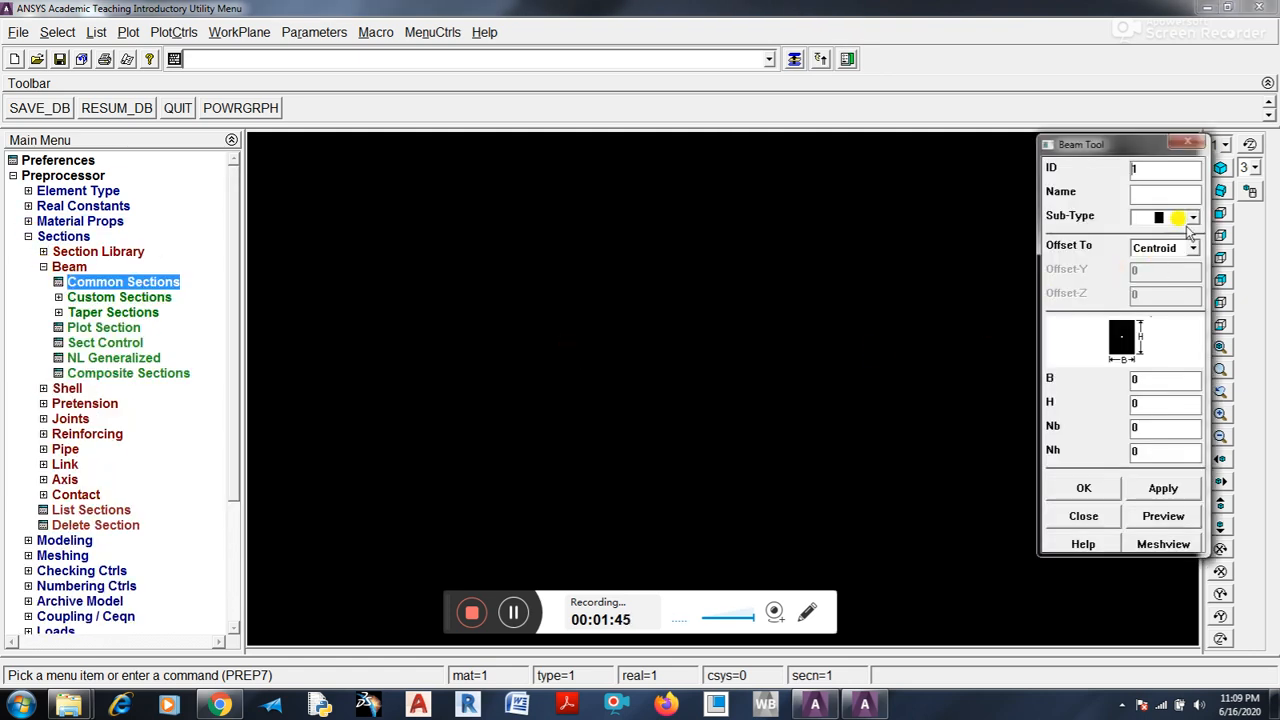
click(1190, 217)
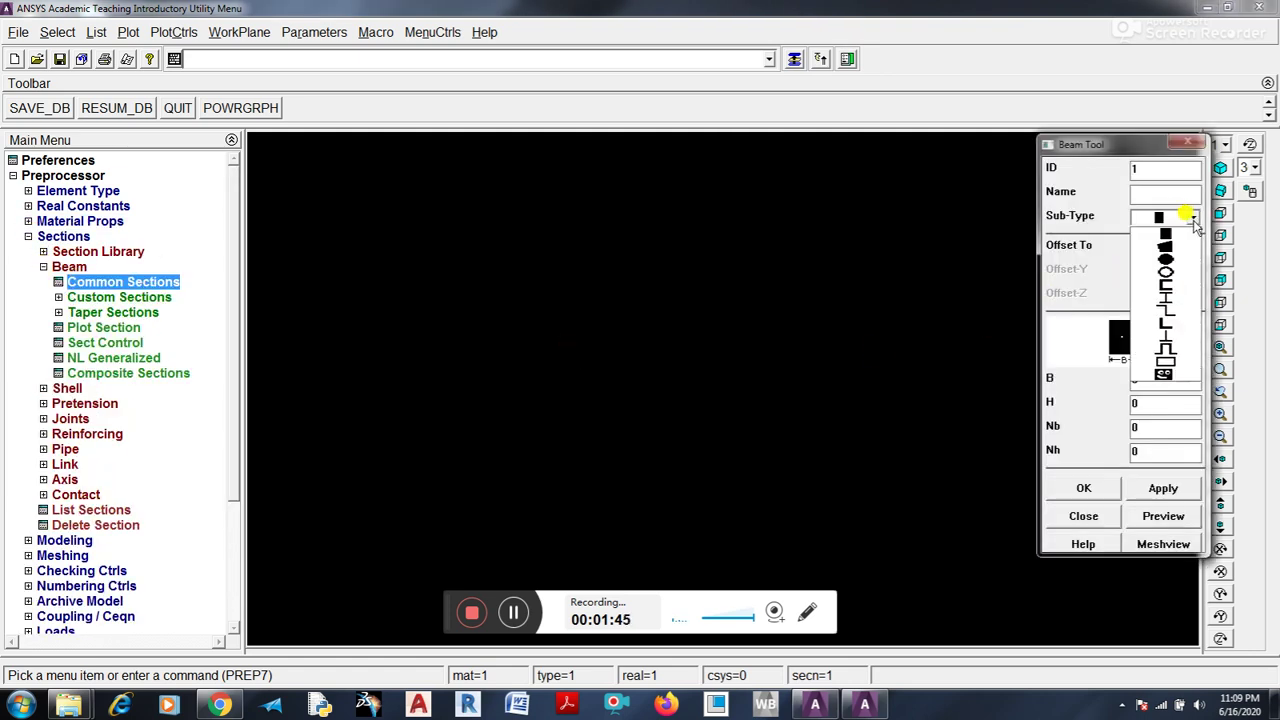
click(1150, 284)
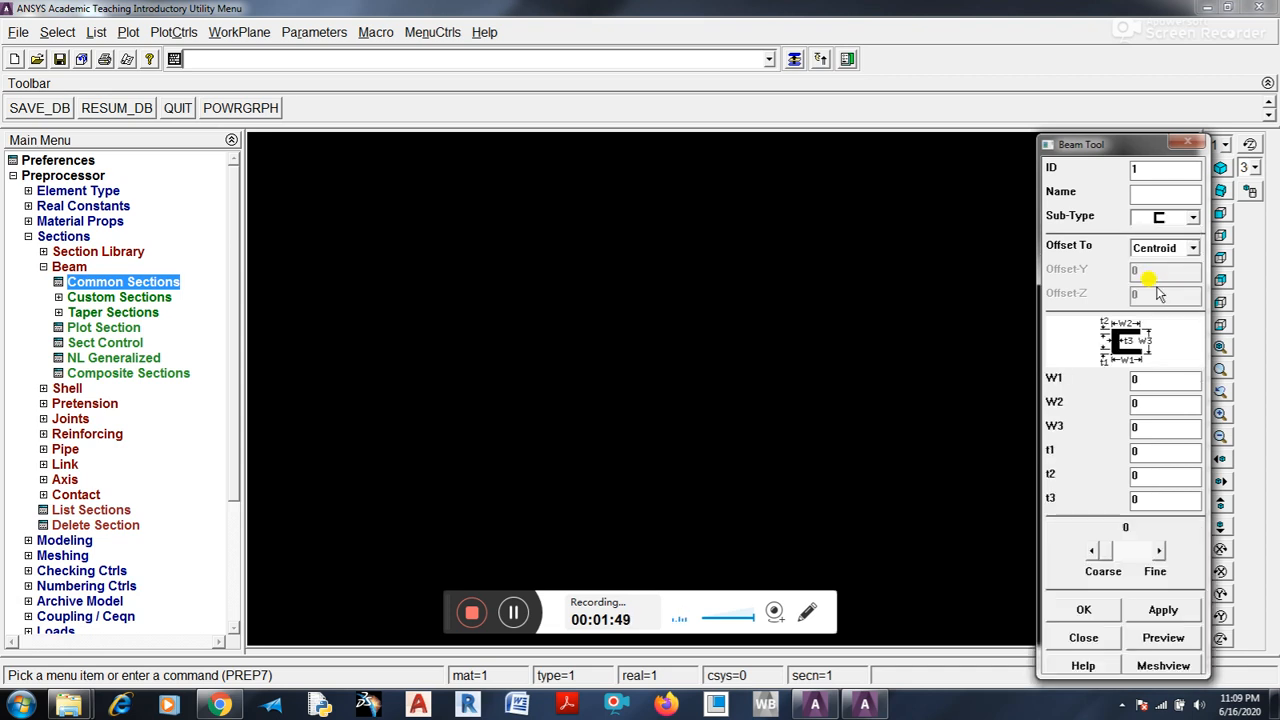
Step: Set channel widths W1, W2, W3 to 50 and thicknesses t1, t2, t3 to 5
click(1152, 381)
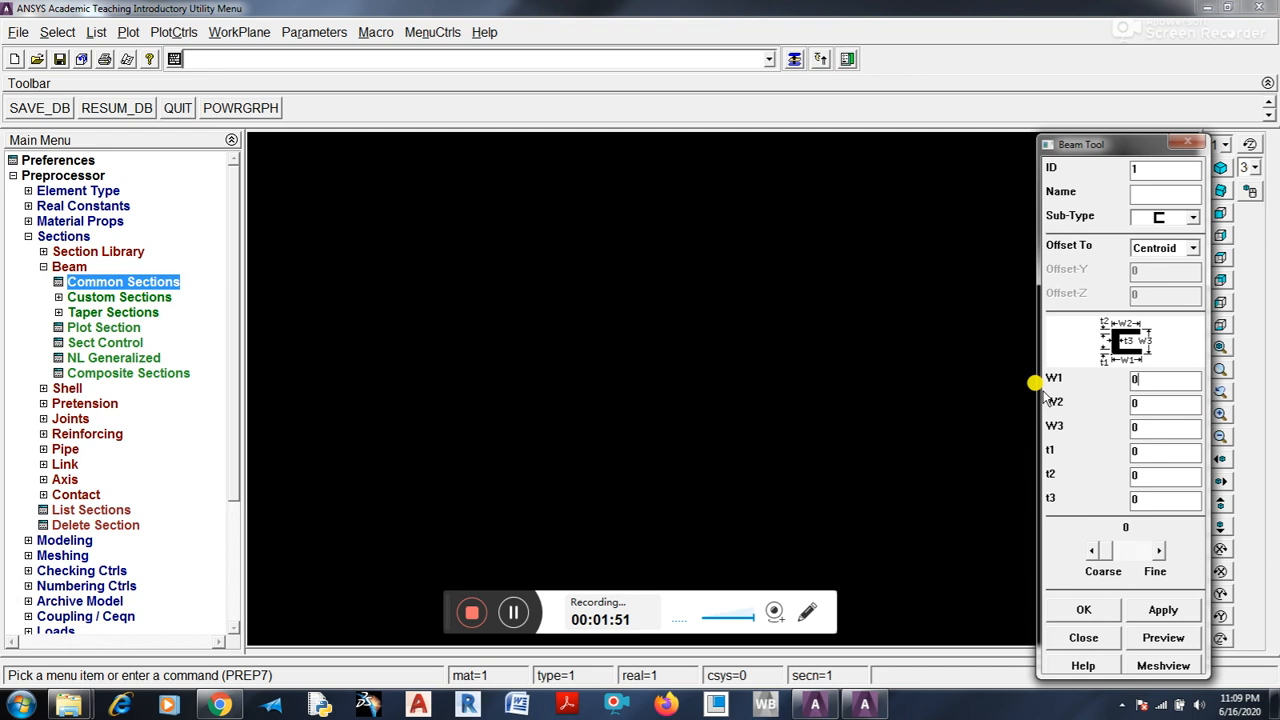
text(50)
key(BackSpace)
key(BackSpace)
text(50)
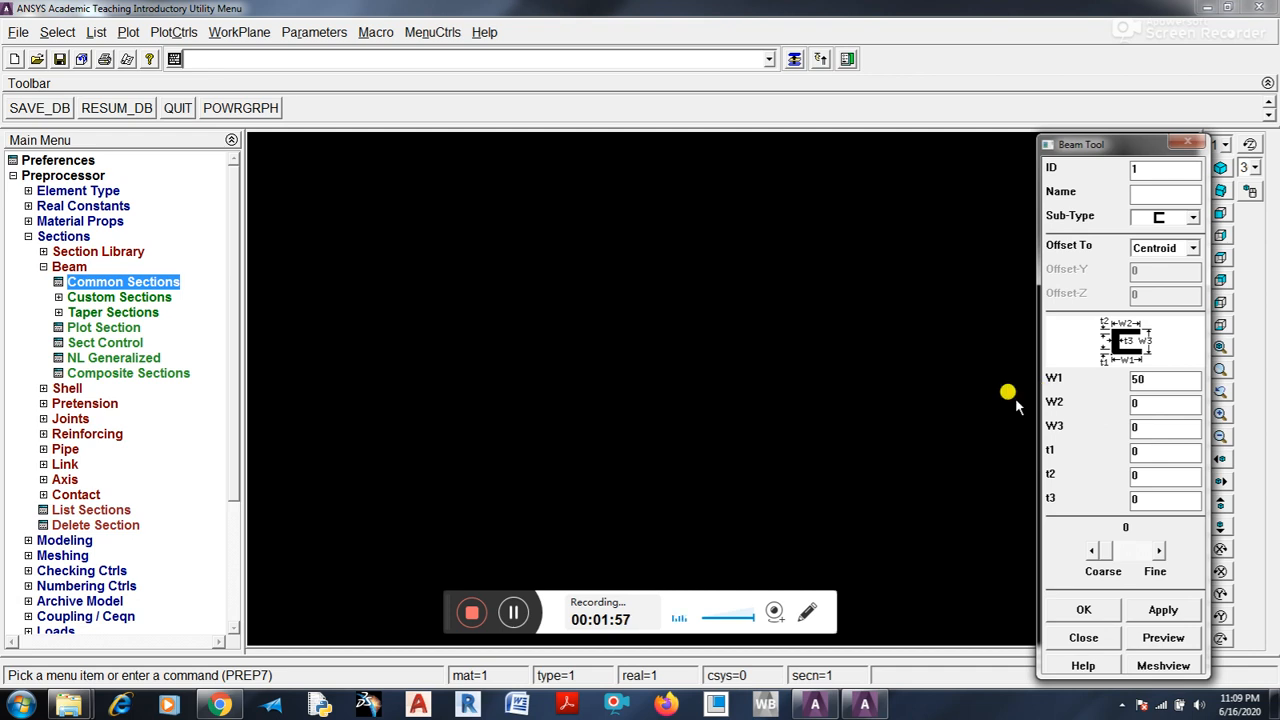
double_click(1165, 405)
text(5)
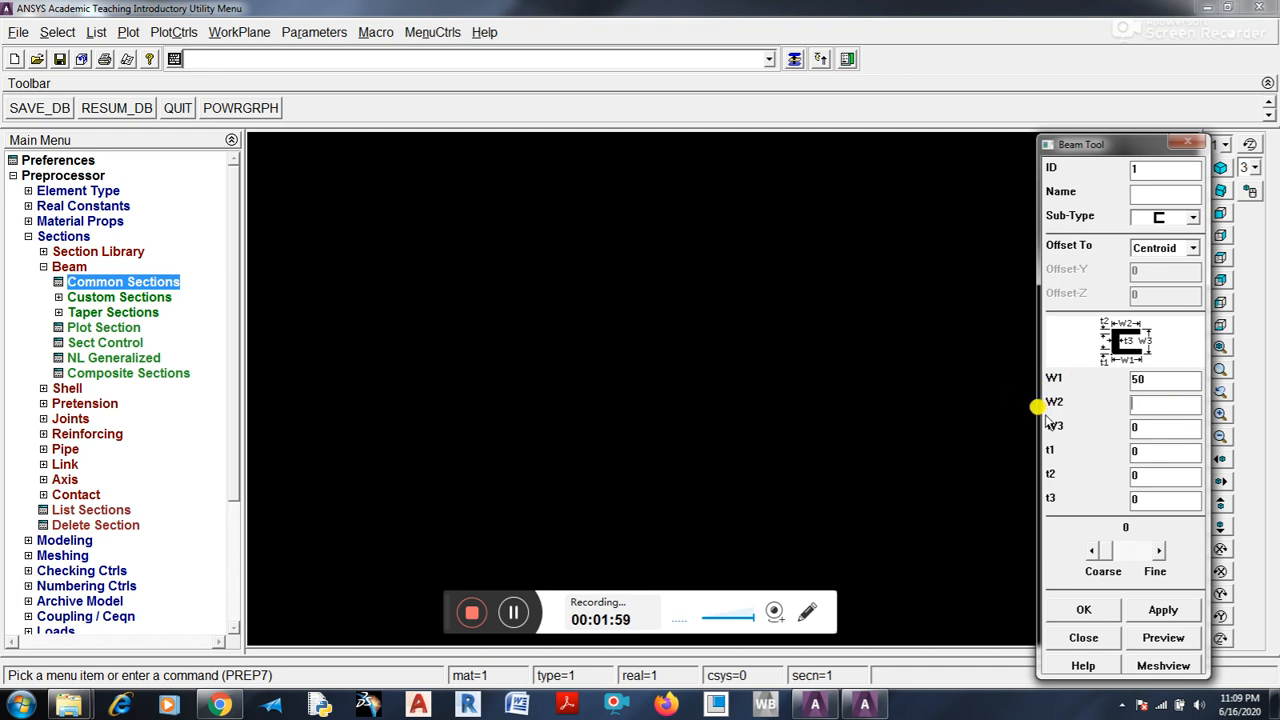
text(0)
double_click(1142, 429)
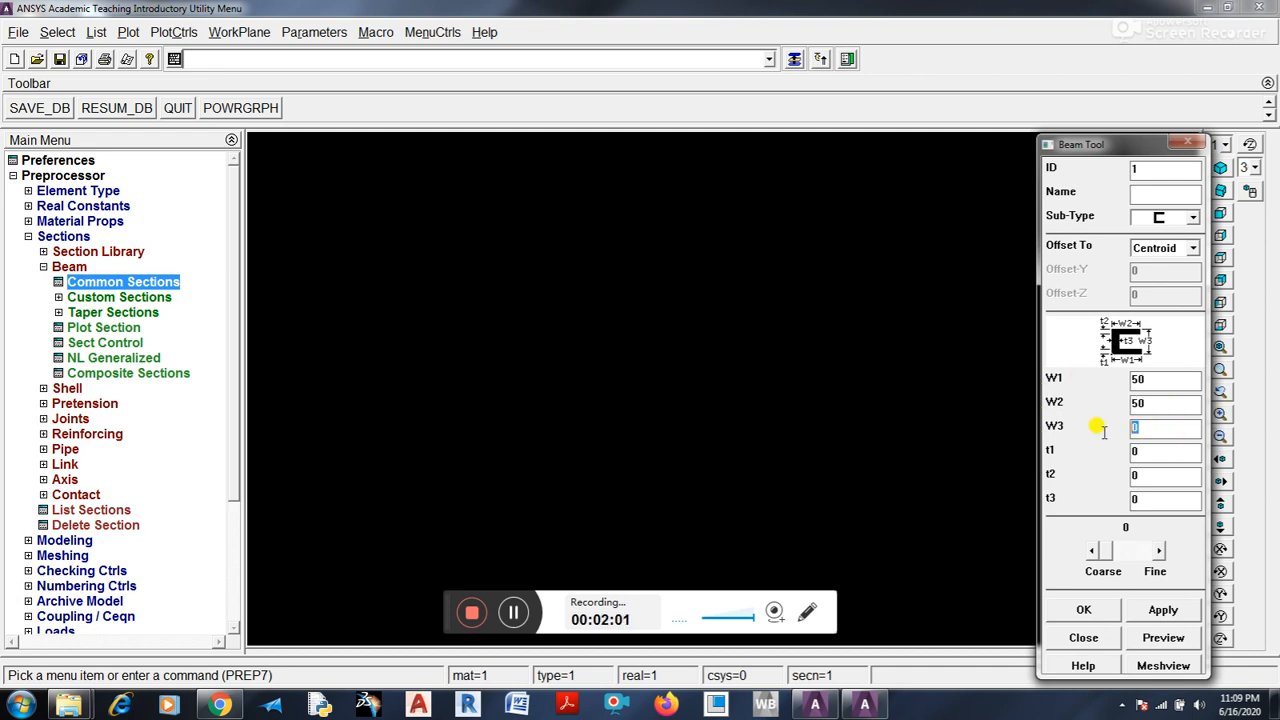
key(BackSpace)
text(50)
double_click(1160, 451)
text(5)
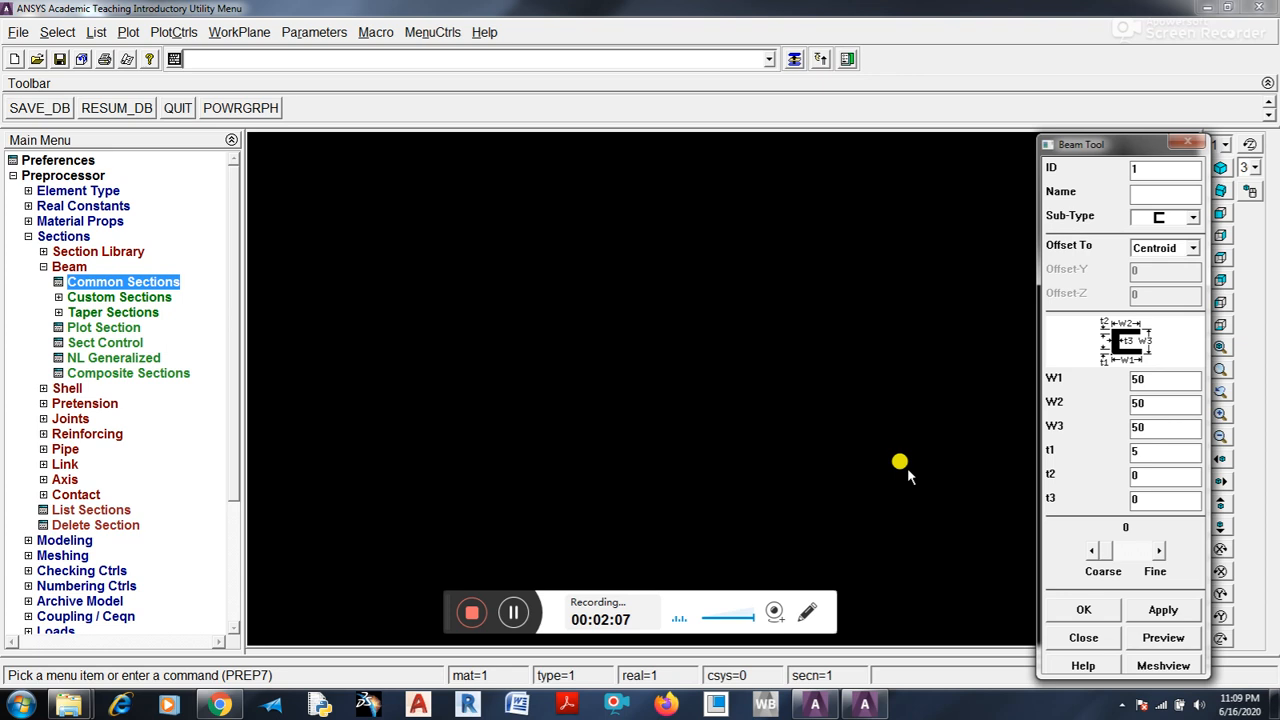
double_click(1150, 476)
text(5)
double_click(1186, 501)
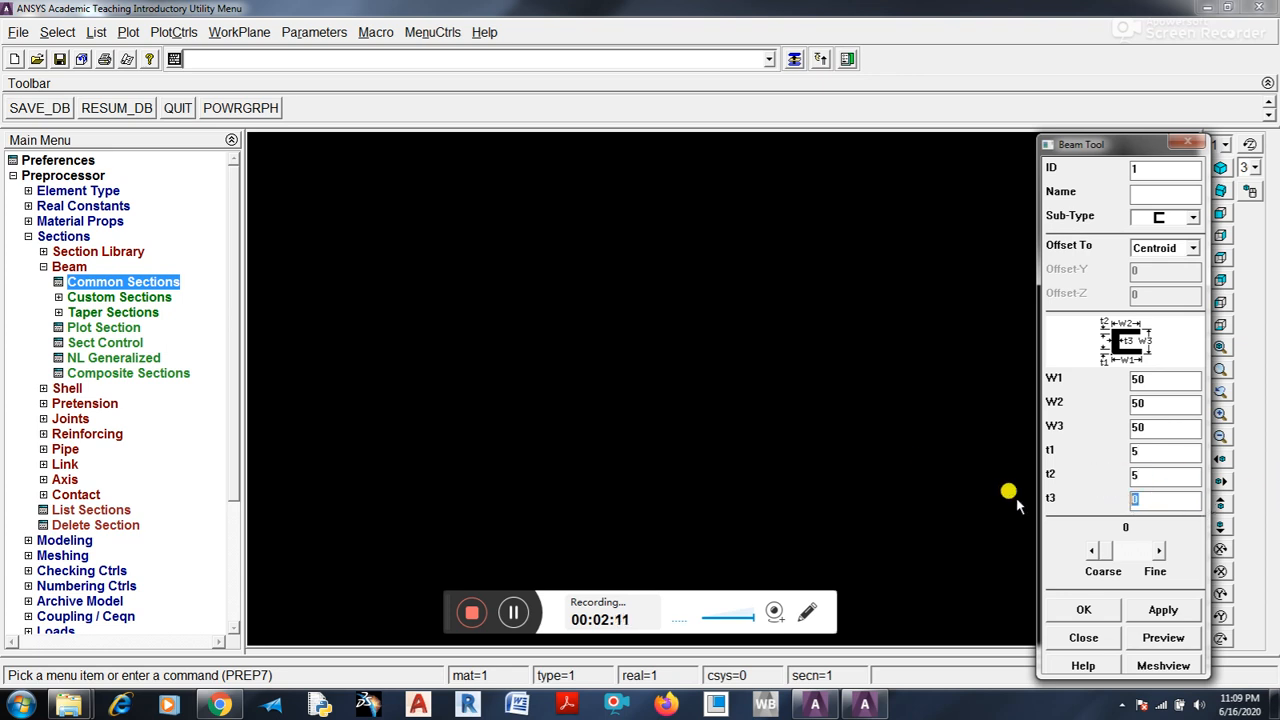
text(5)
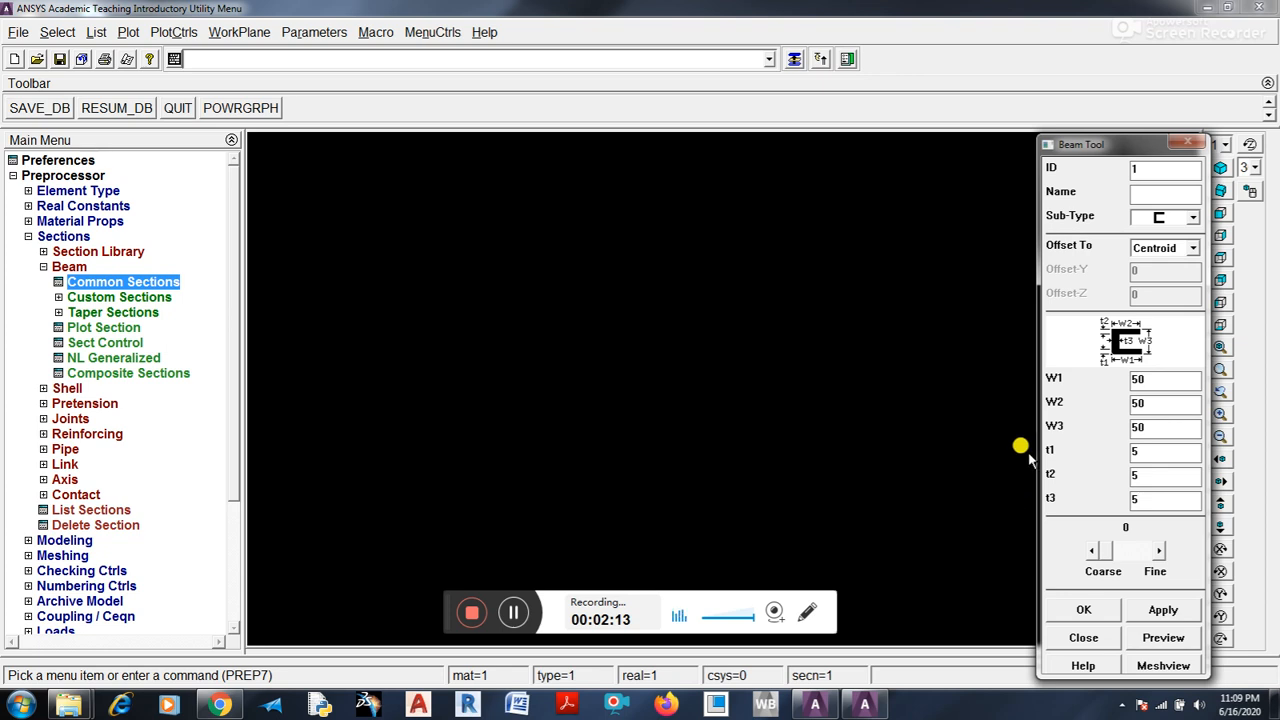
Step: Preview the channel section properties (area 700) and accept the definition
click(1163, 637)
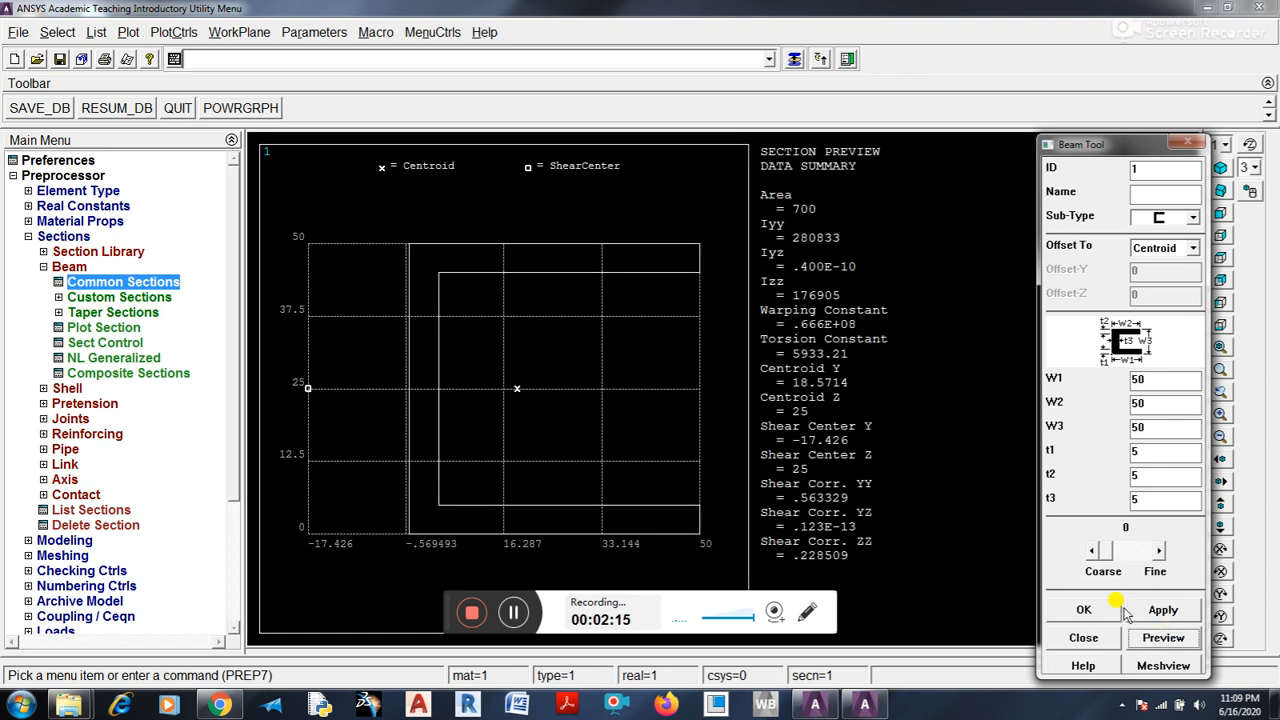
click(1090, 609)
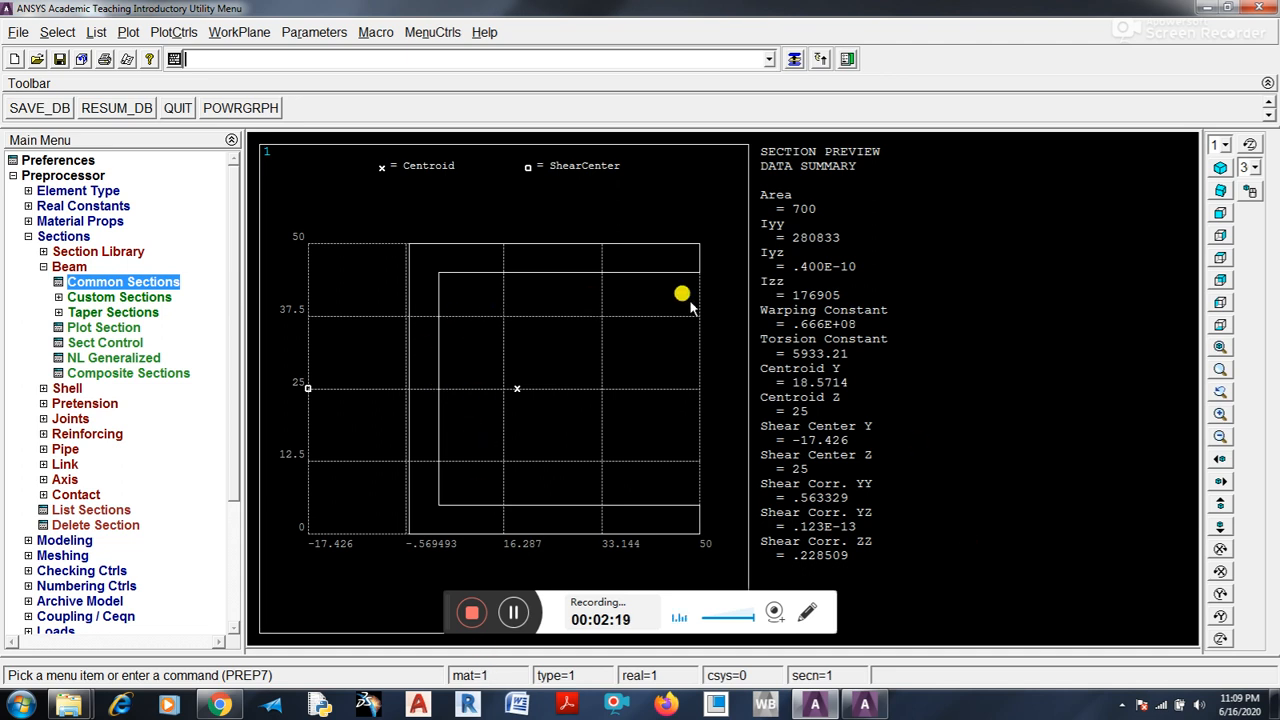
click(20, 291)
Step: Leave the beam section options and bring up keypoint creation under Modeling
click(54, 266)
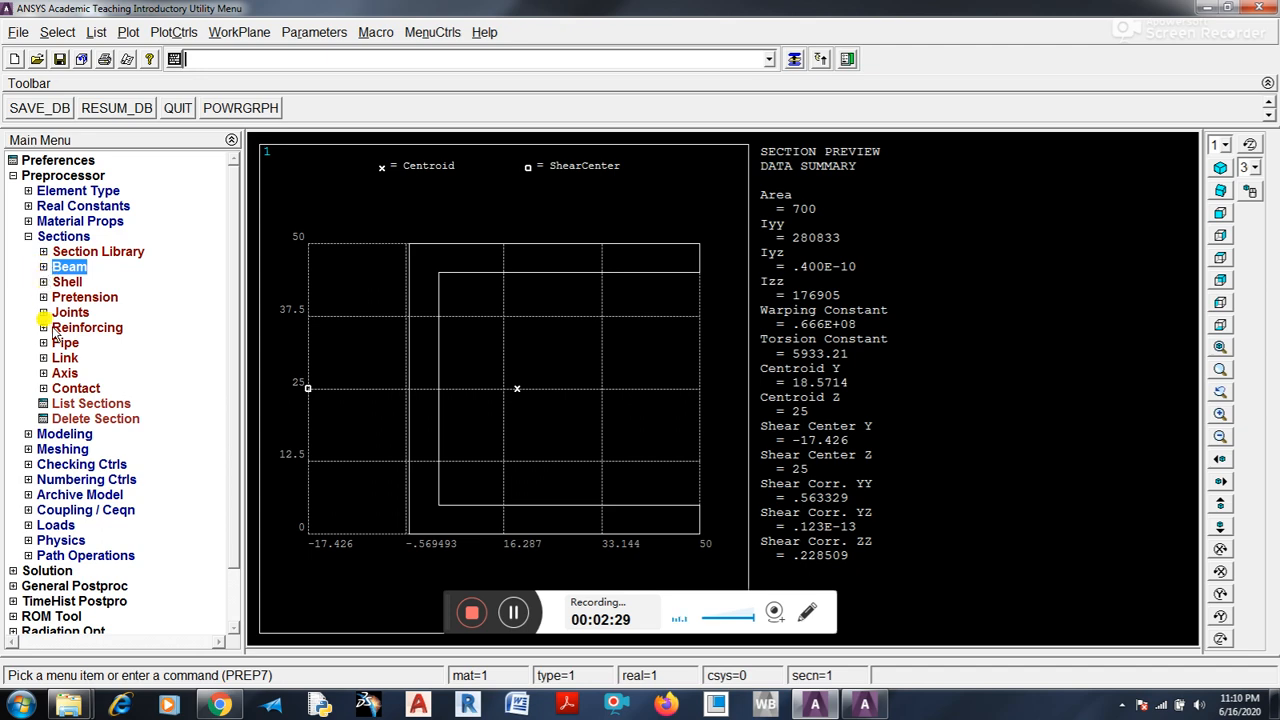
click(28, 434)
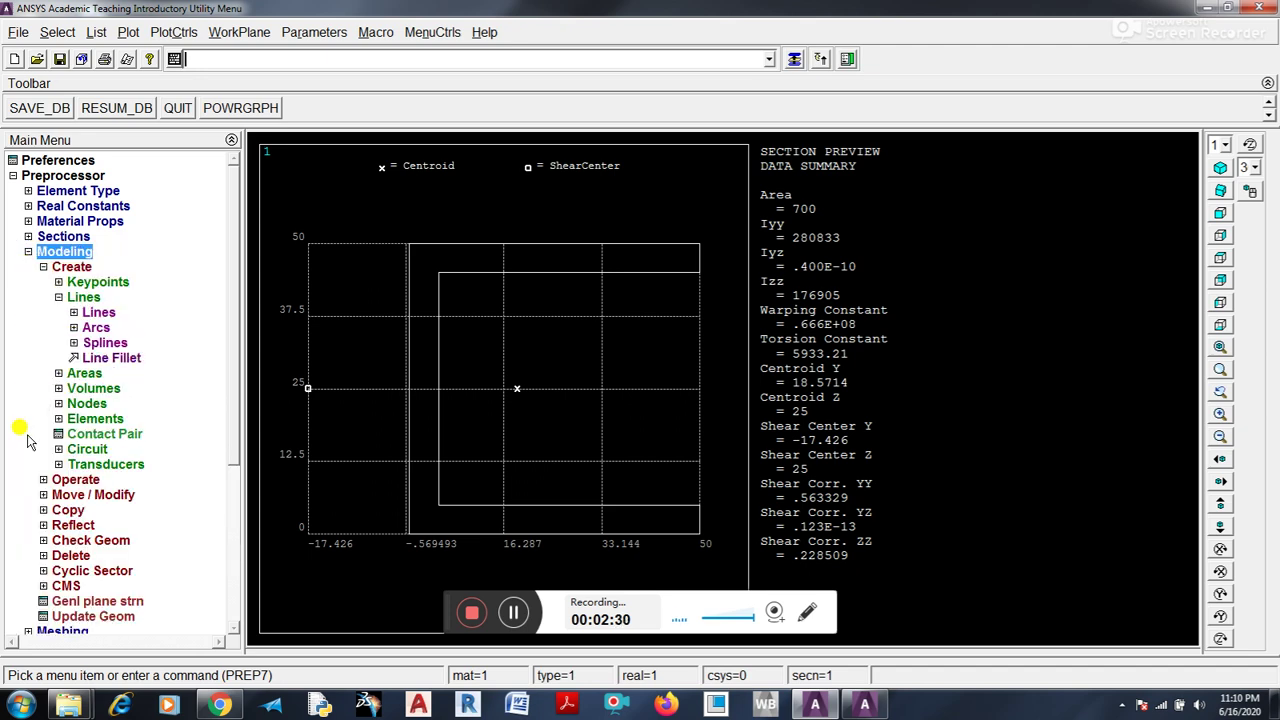
click(78, 283)
Step: Create keypoints at x=100, x=250 and (100, 50) in the active coordinate system
click(86, 313)
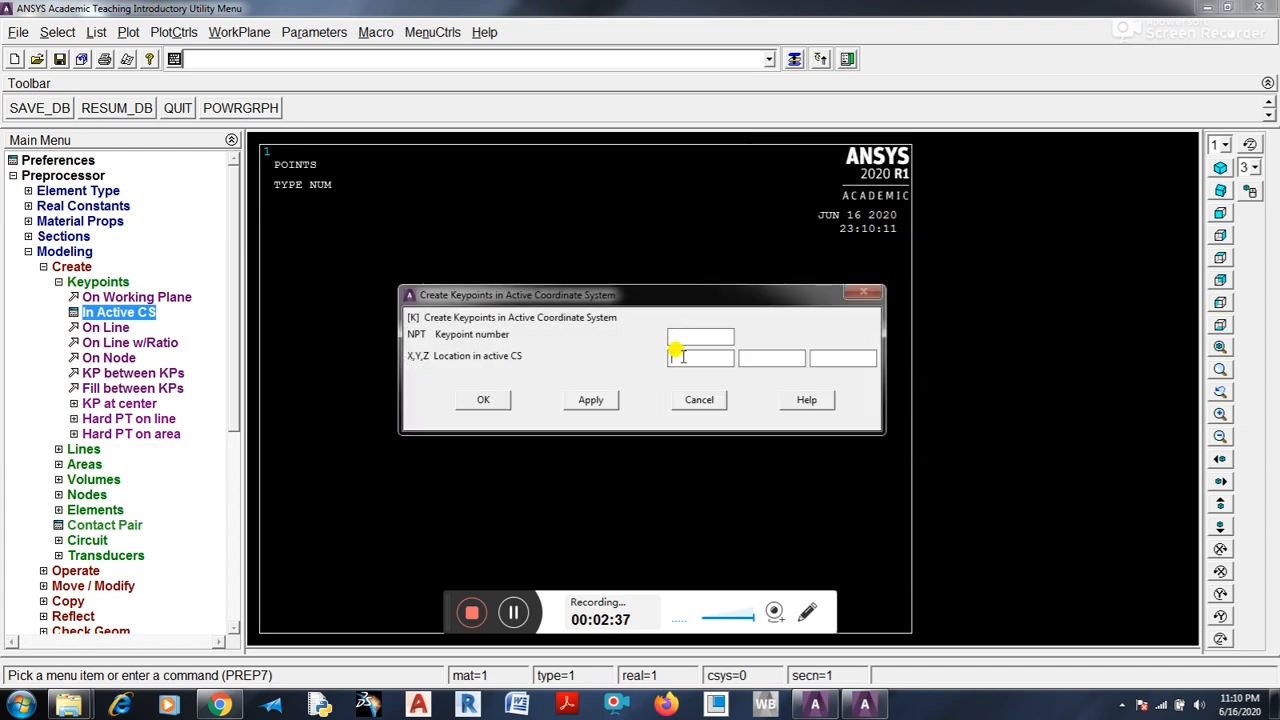
text(100)
click(586, 400)
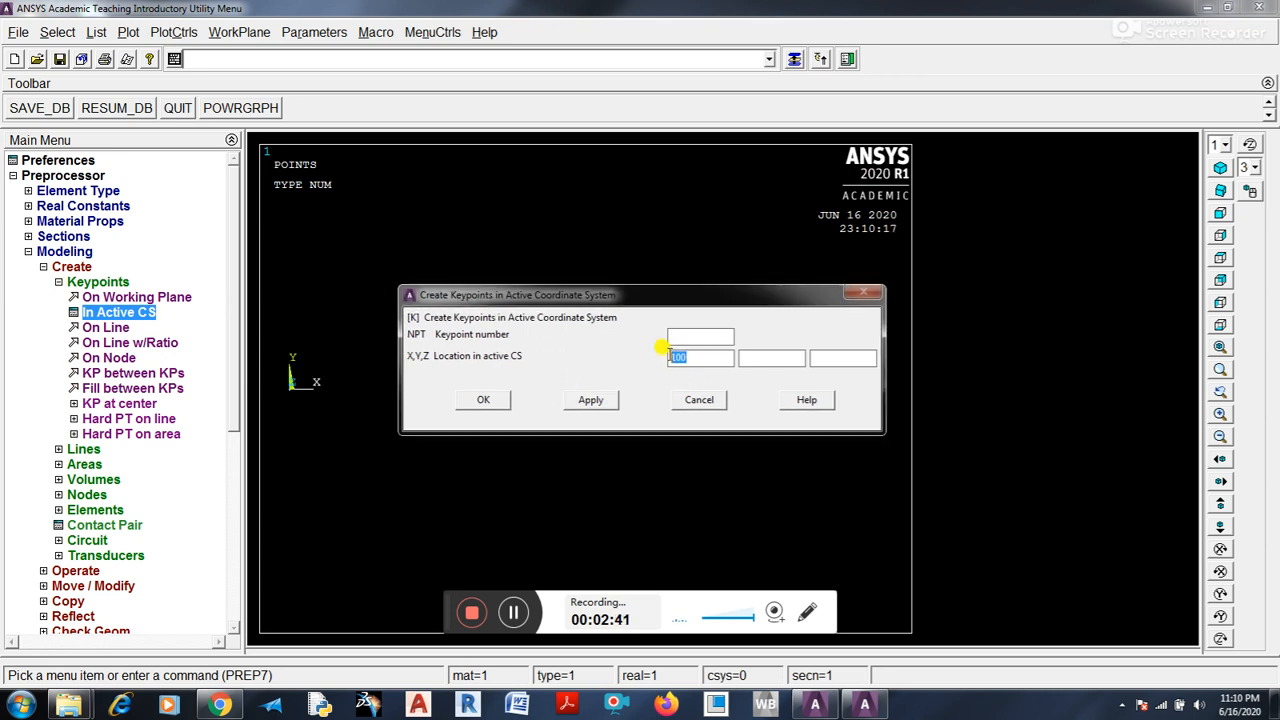
key(BackSpace)
text(-)
text(50)
click(588, 400)
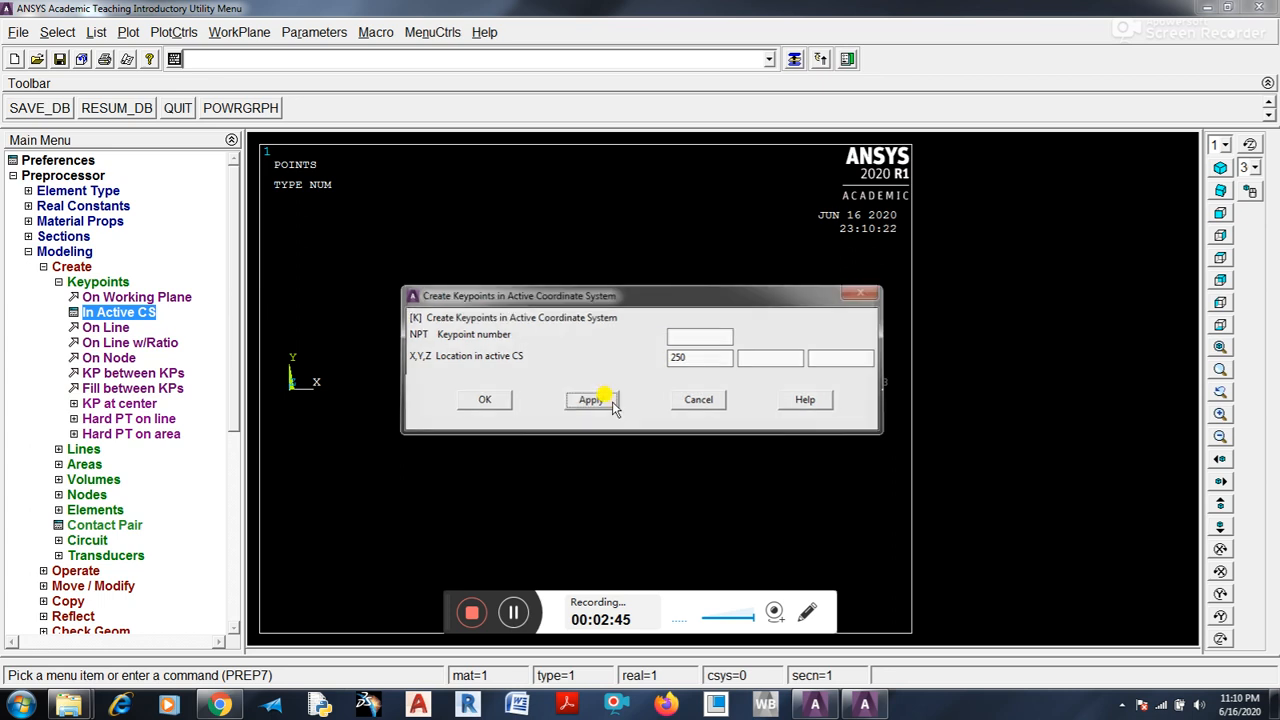
drag(710, 357, 636, 358)
key(BackSpace)
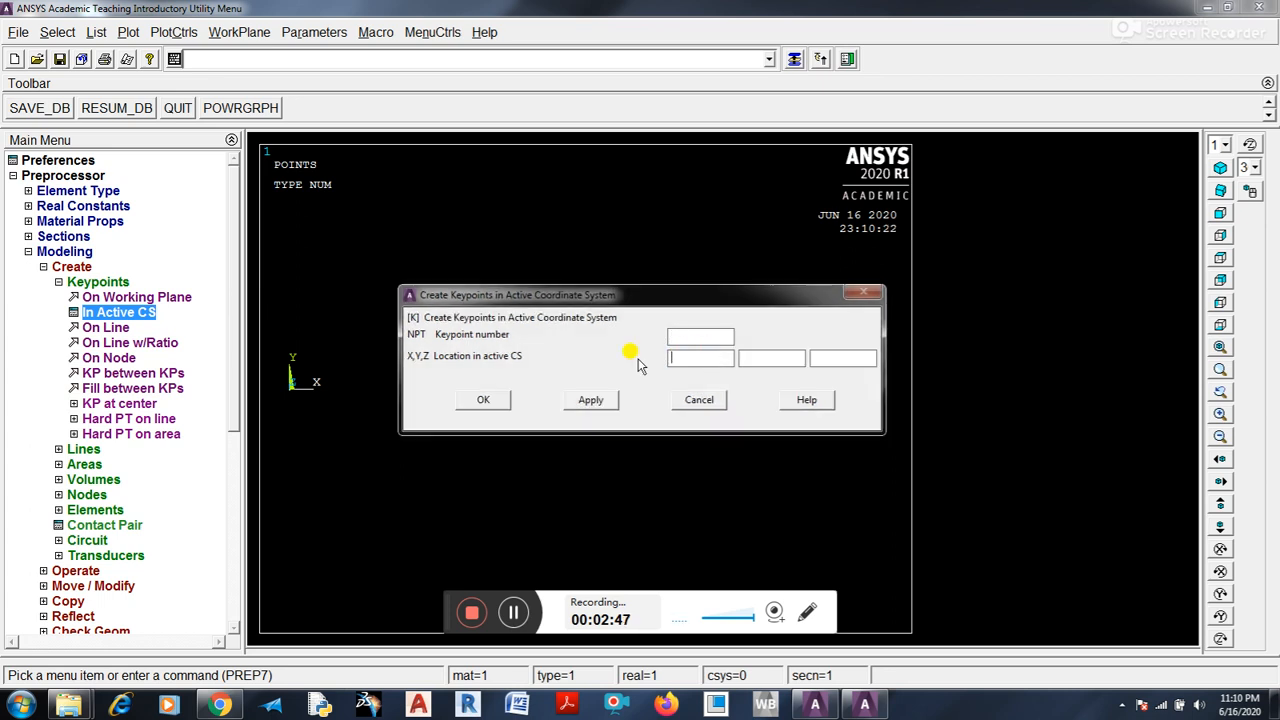
text(100)
click(759, 357)
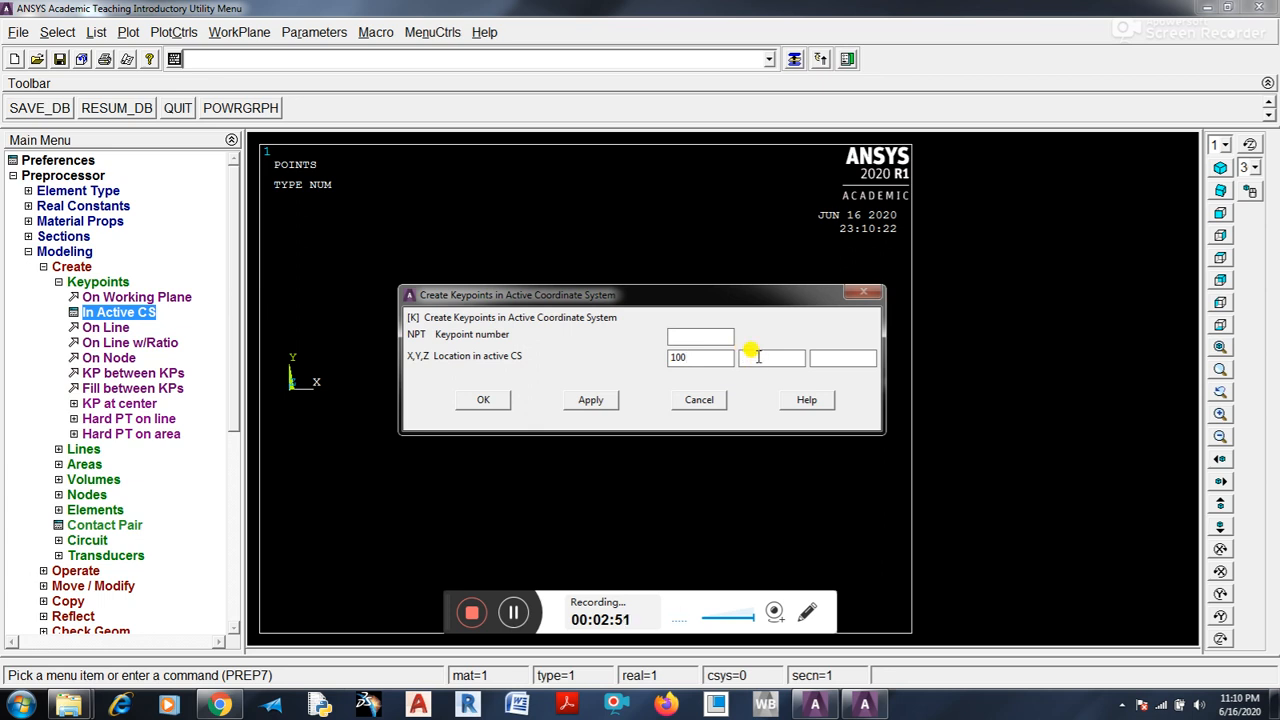
text(50)
click(485, 399)
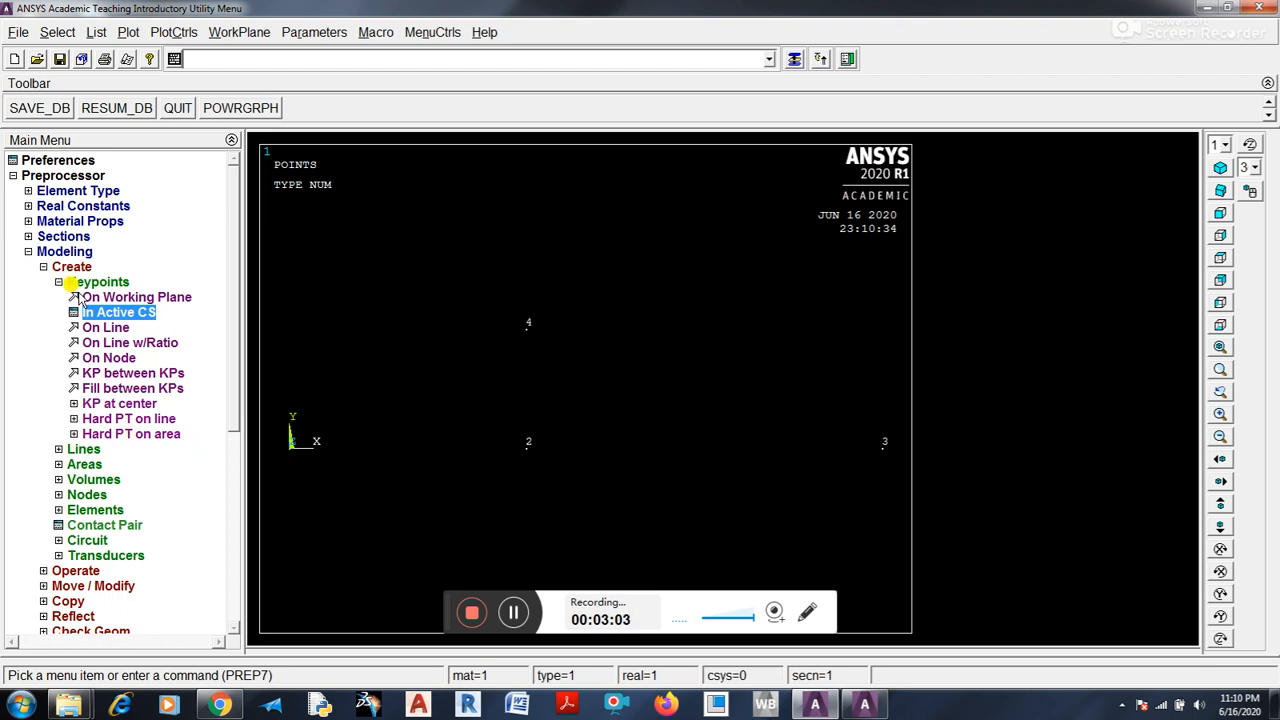
Step: Draw straight lines joining keypoints 1–2 and 2–3 to form the beam axis
click(82, 449)
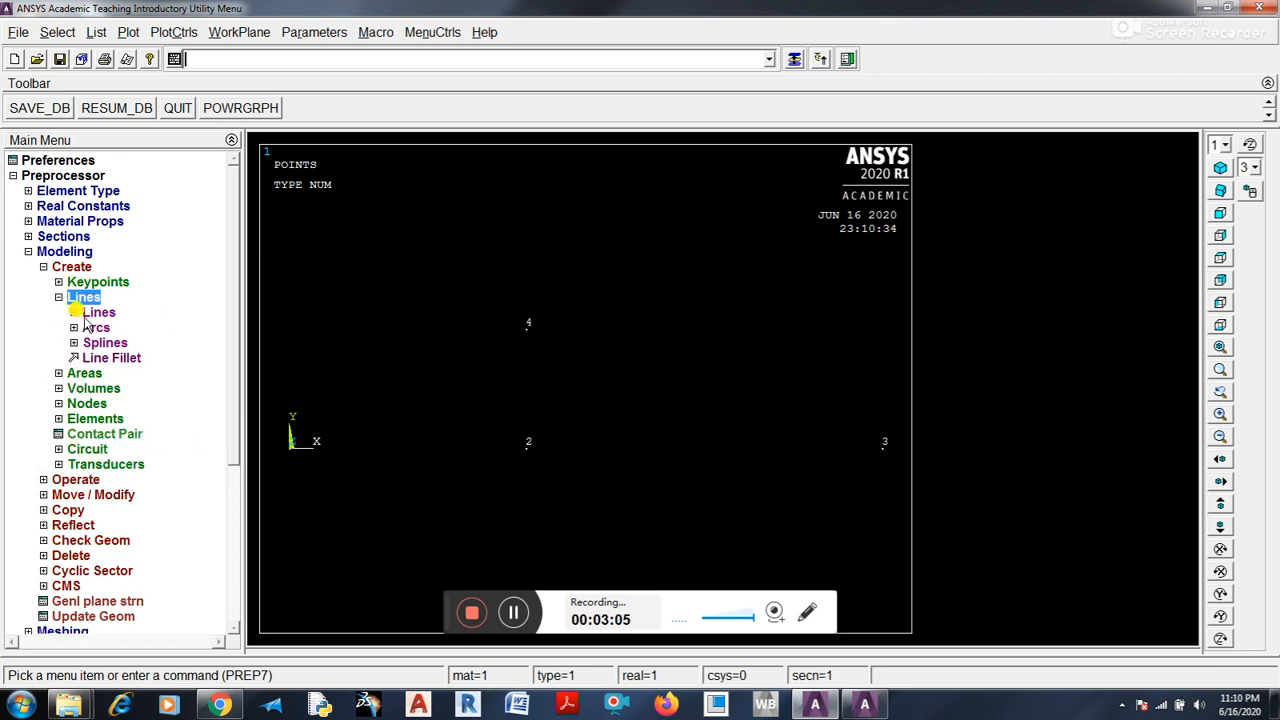
click(99, 312)
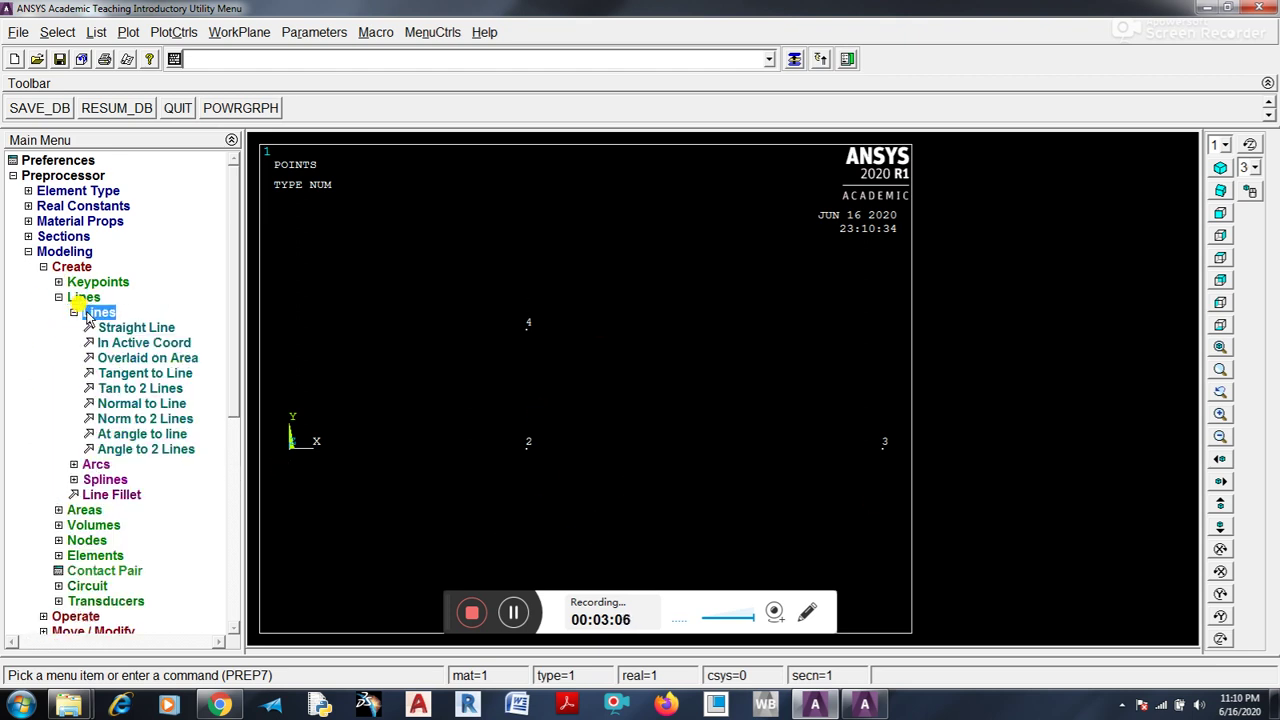
click(285, 441)
click(526, 443)
click(928, 482)
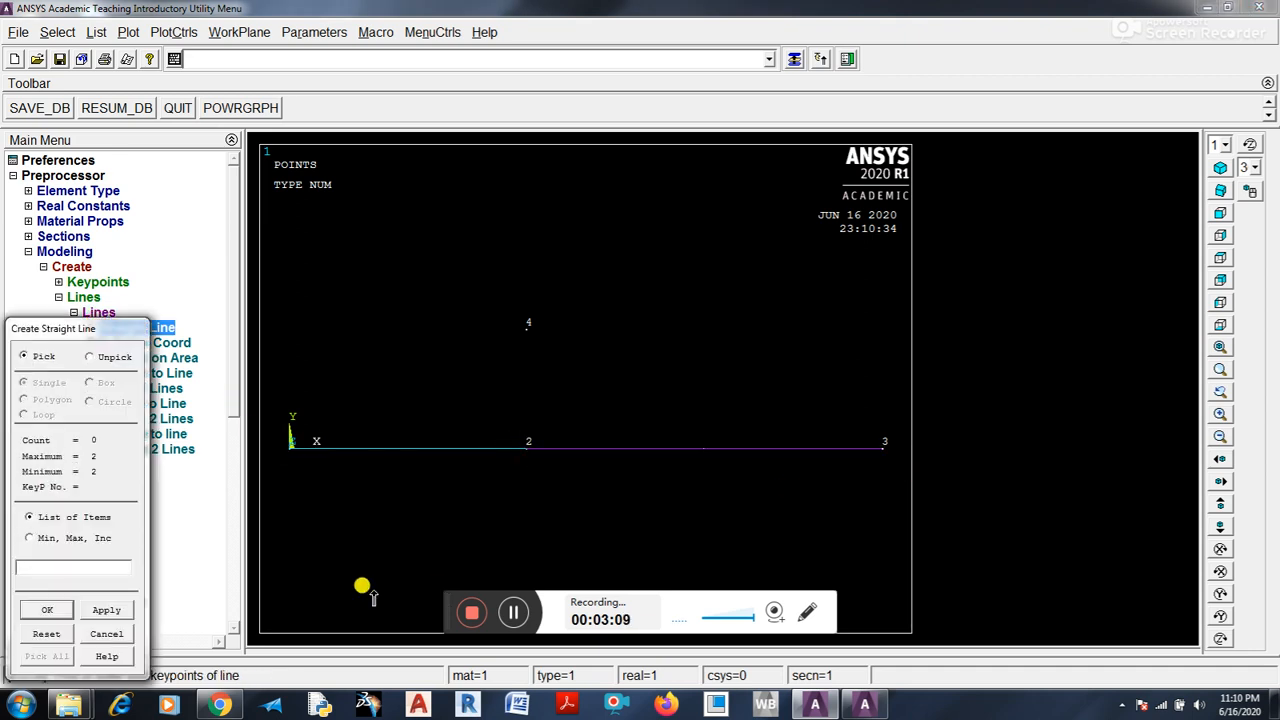
click(47, 609)
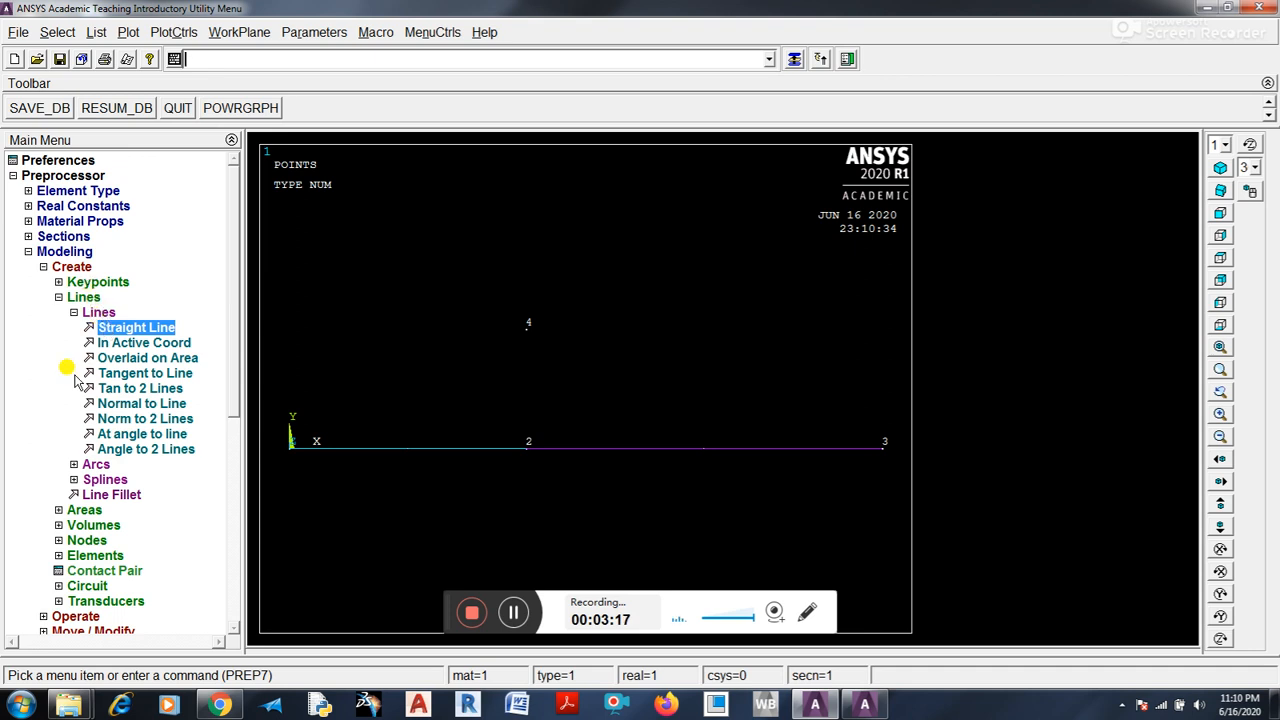
Step: Pick both beam lines for mesh attribute assignment
click(58, 298)
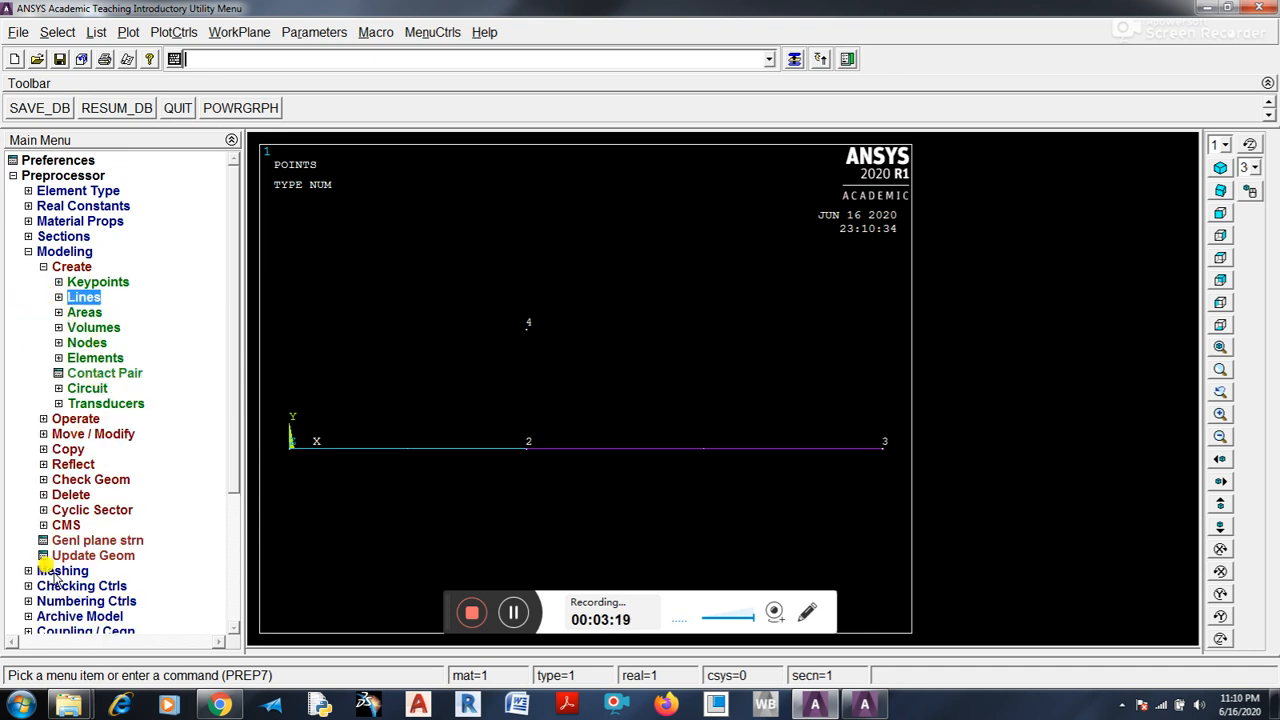
click(60, 571)
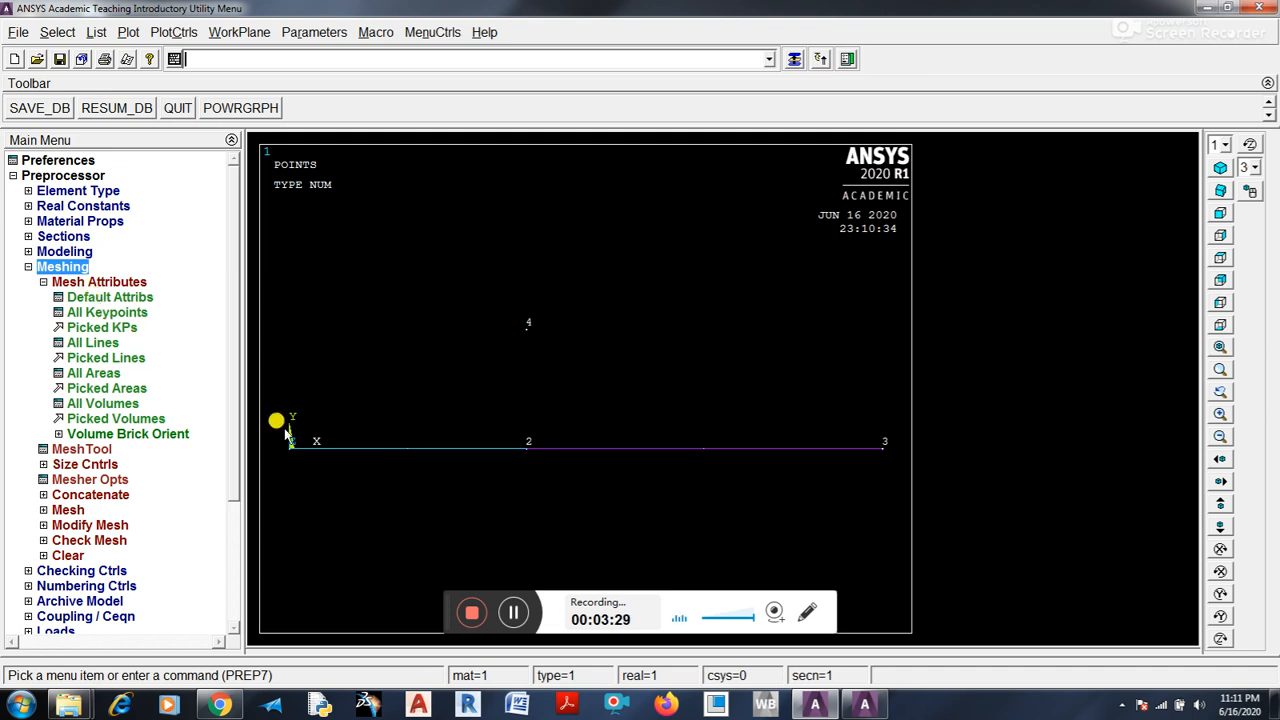
click(108, 358)
click(340, 446)
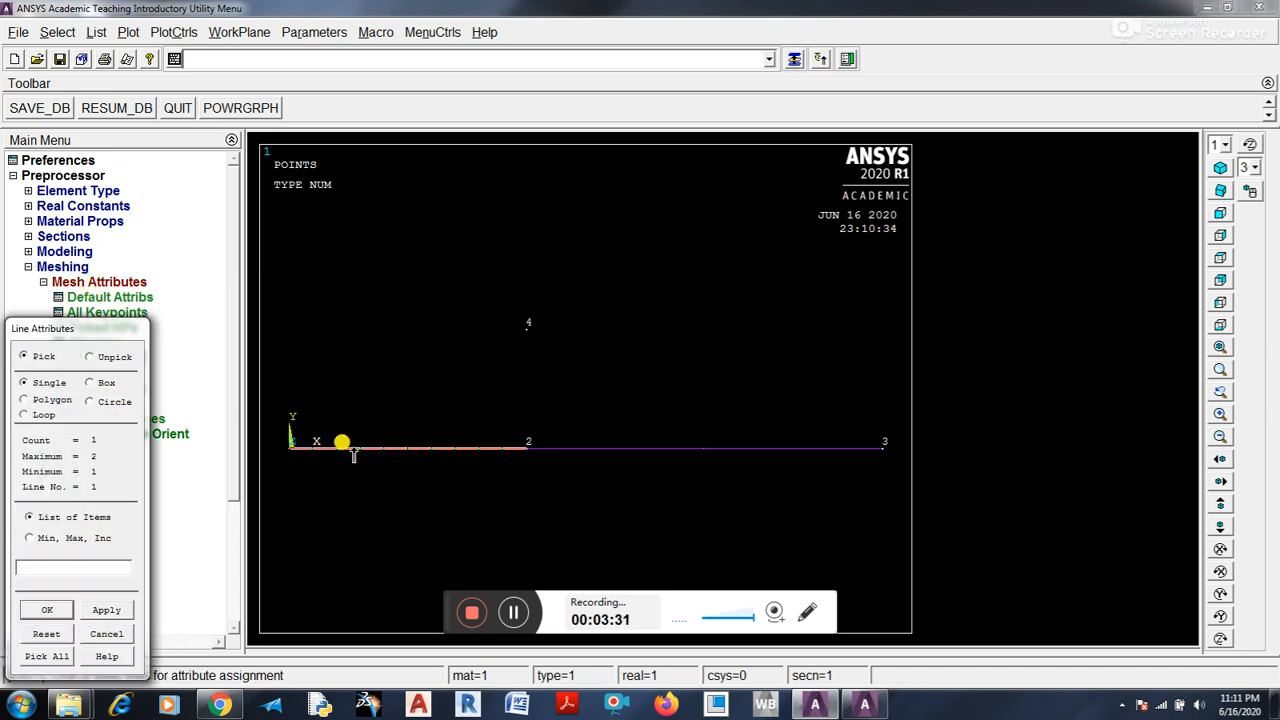
click(614, 448)
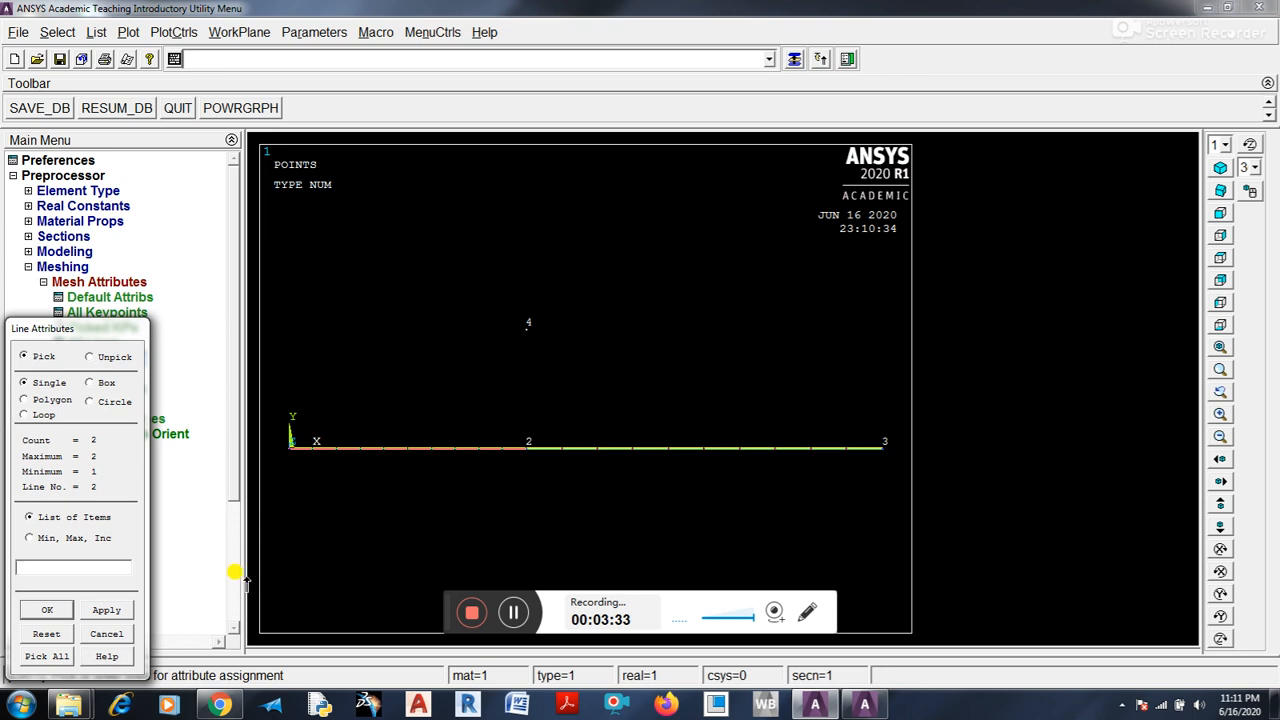
click(58, 609)
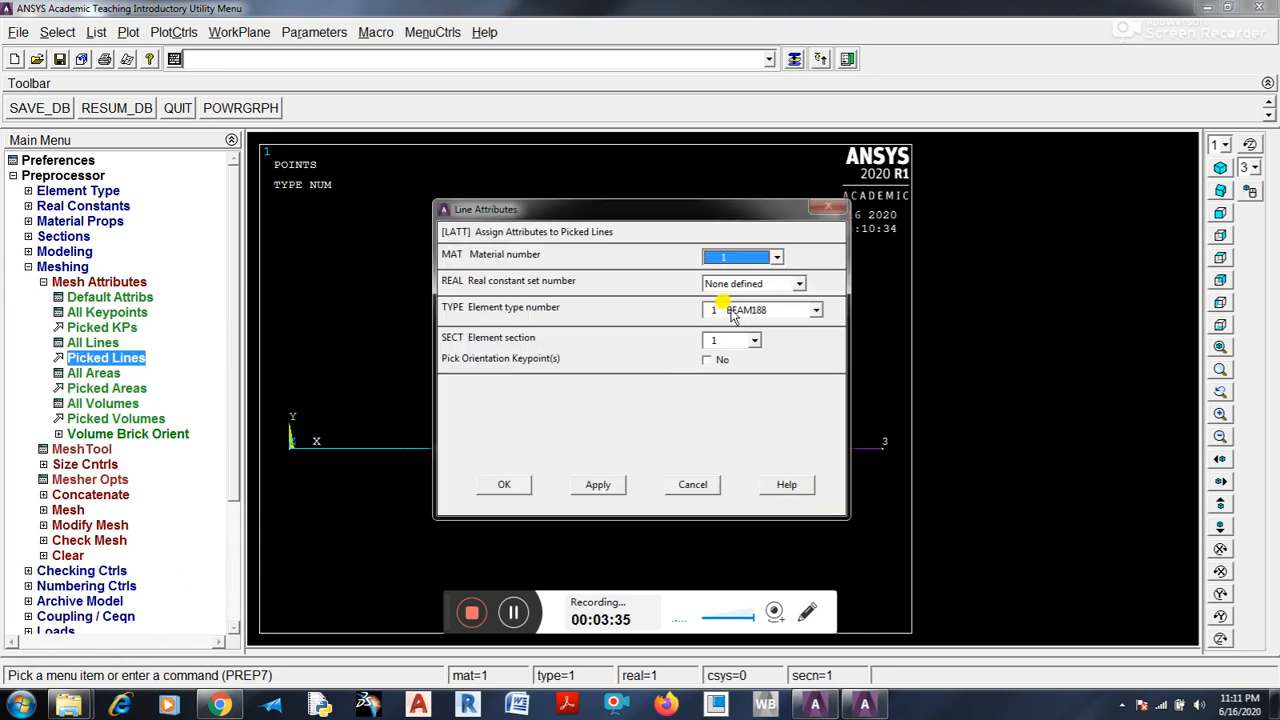
Step: Assign material 1, BEAM188 and section 1 to the lines, oriented by keypoint 4
click(708, 359)
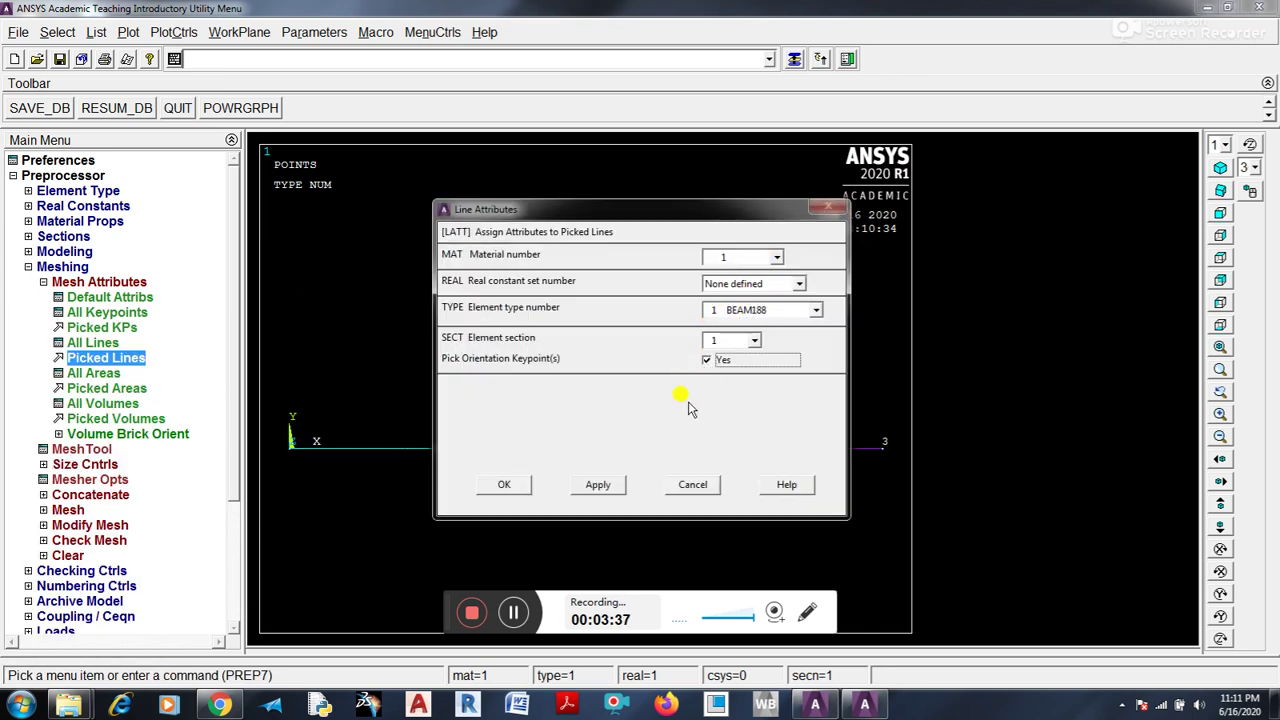
click(505, 485)
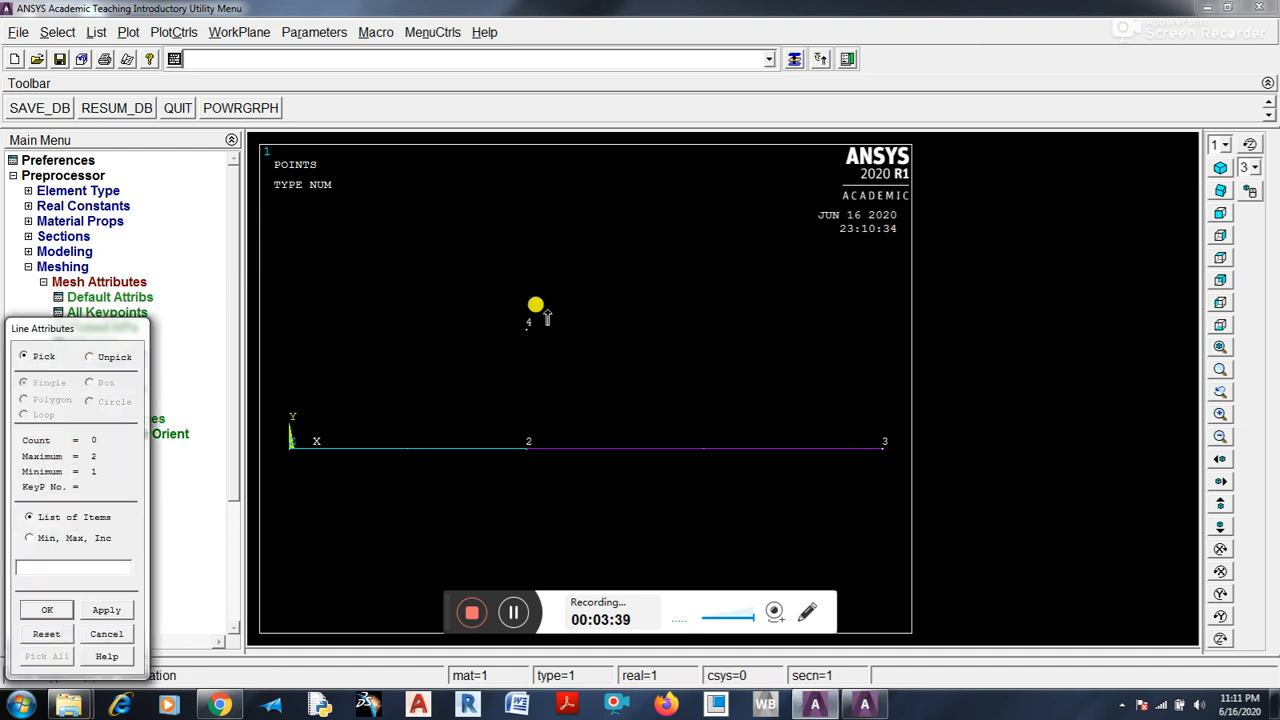
click(527, 332)
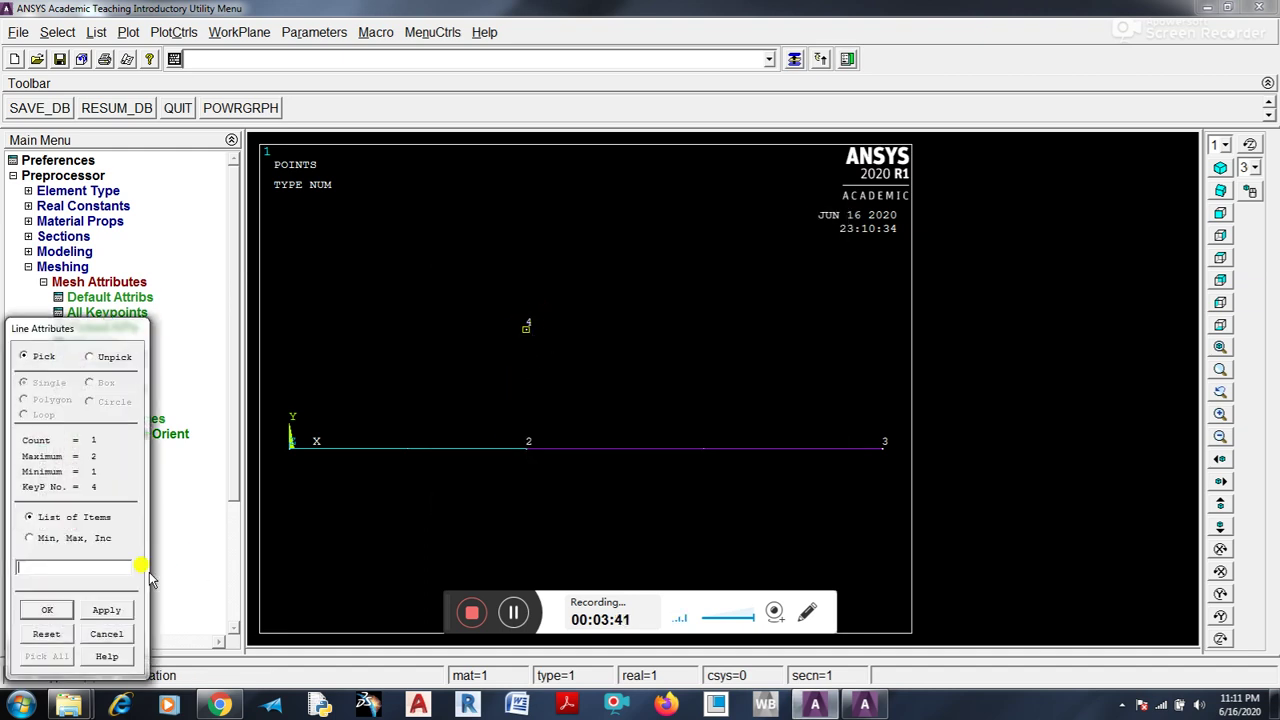
click(47, 610)
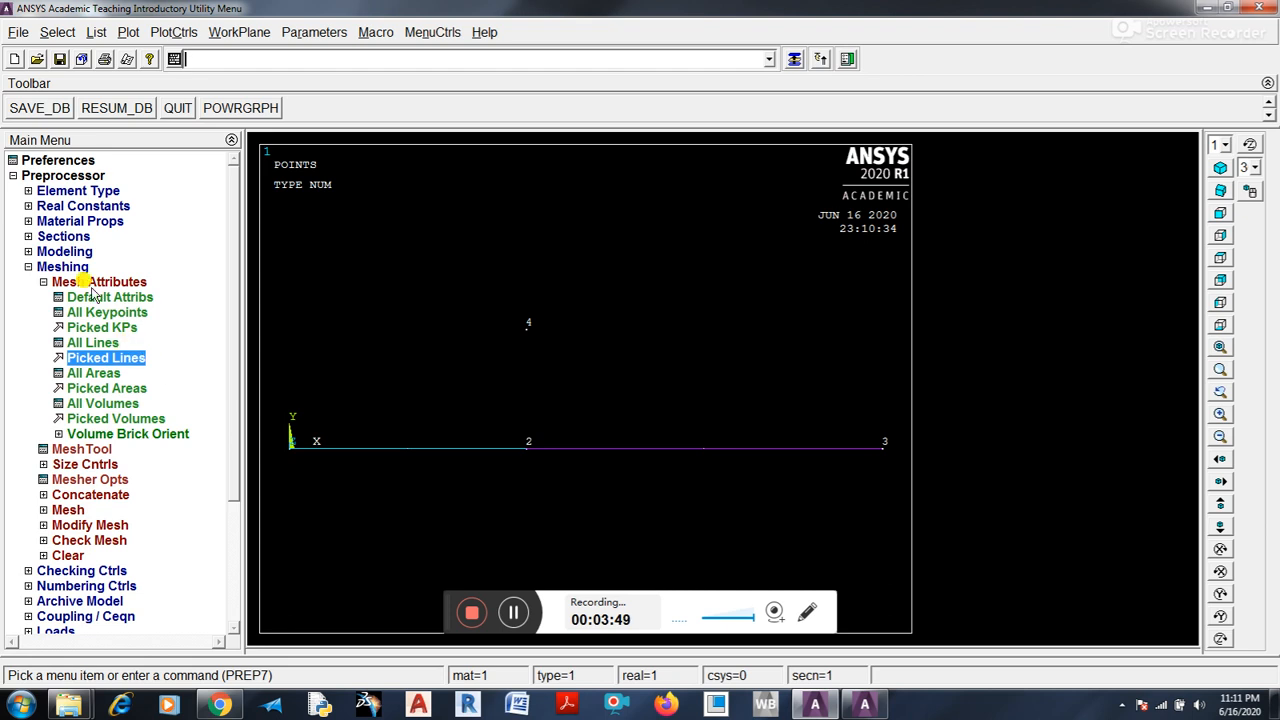
Step: Size both beam lines at 30 element divisions each in the MeshTool
click(80, 449)
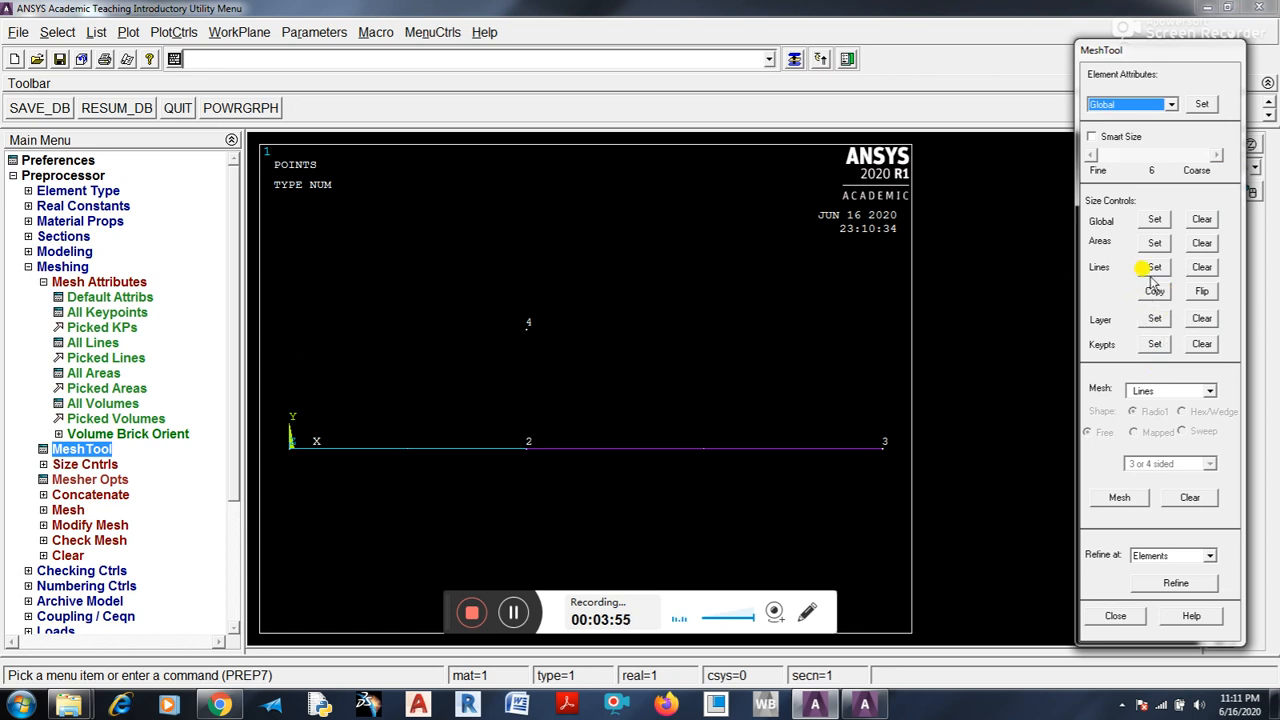
click(1154, 267)
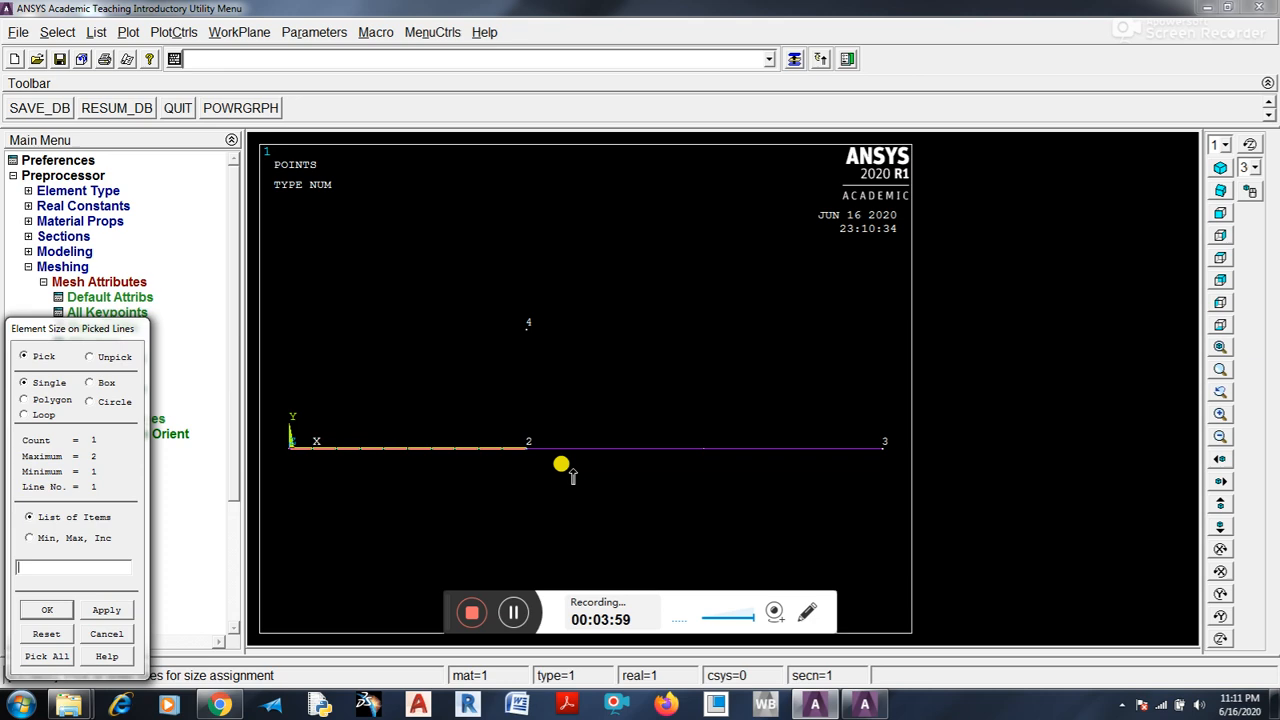
click(615, 448)
click(30, 656)
text(30)
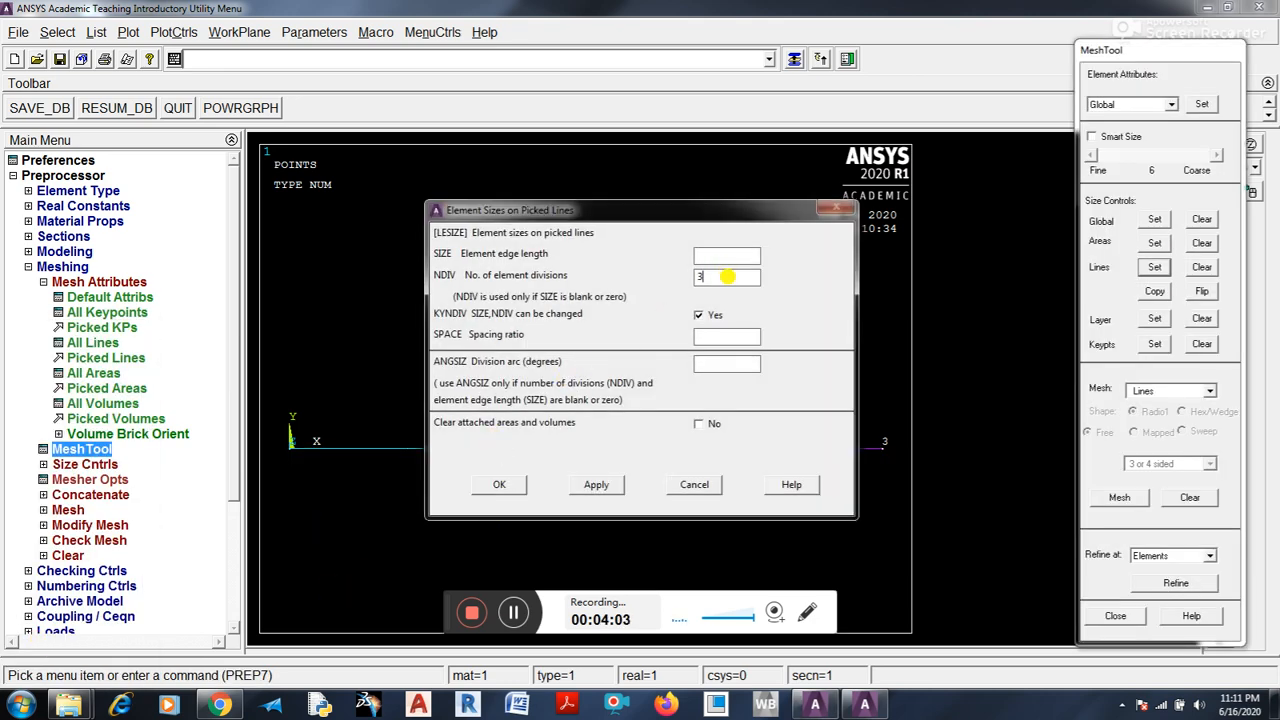
click(495, 484)
Step: Mesh all beam lines into BEAM188 elements
click(104, 452)
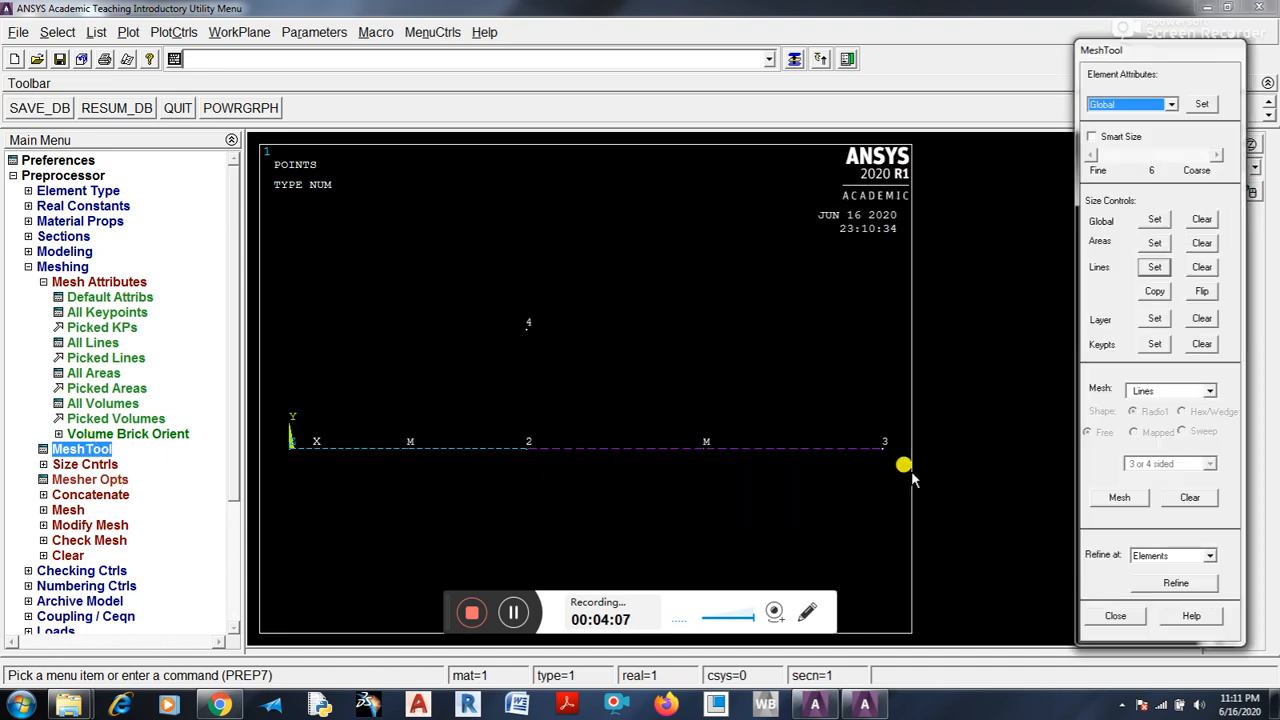
click(1105, 495)
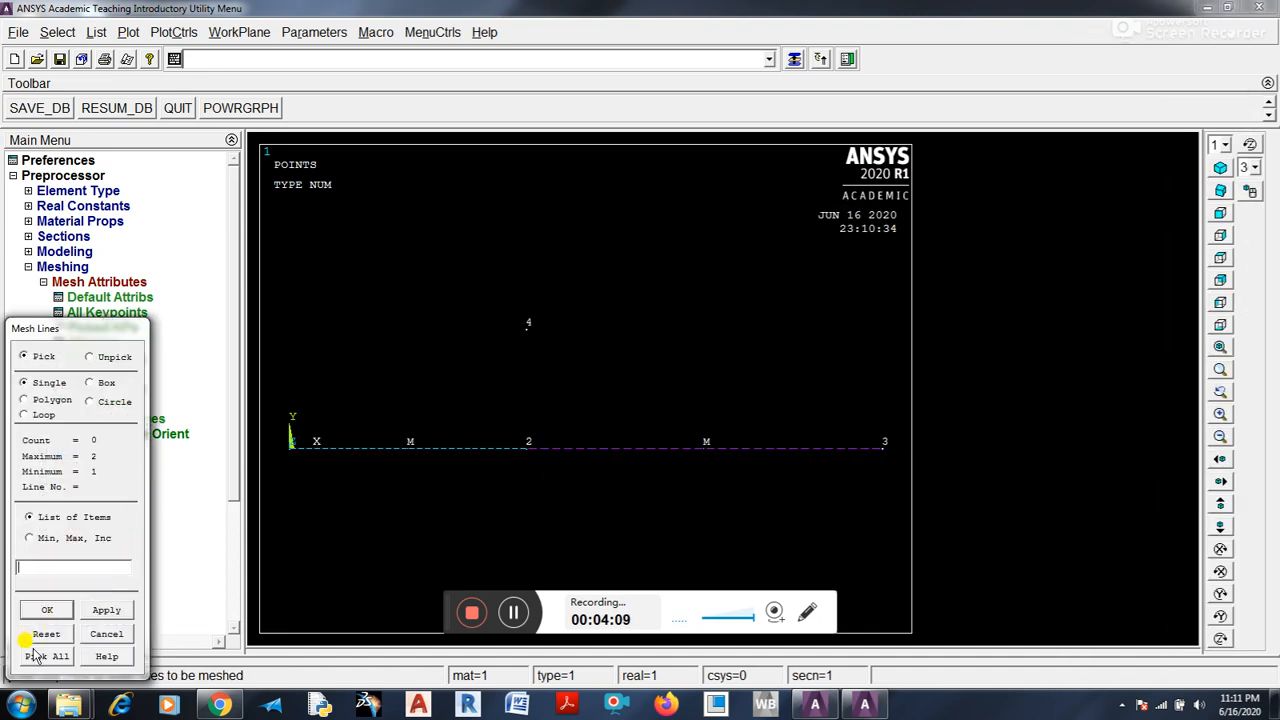
click(33, 655)
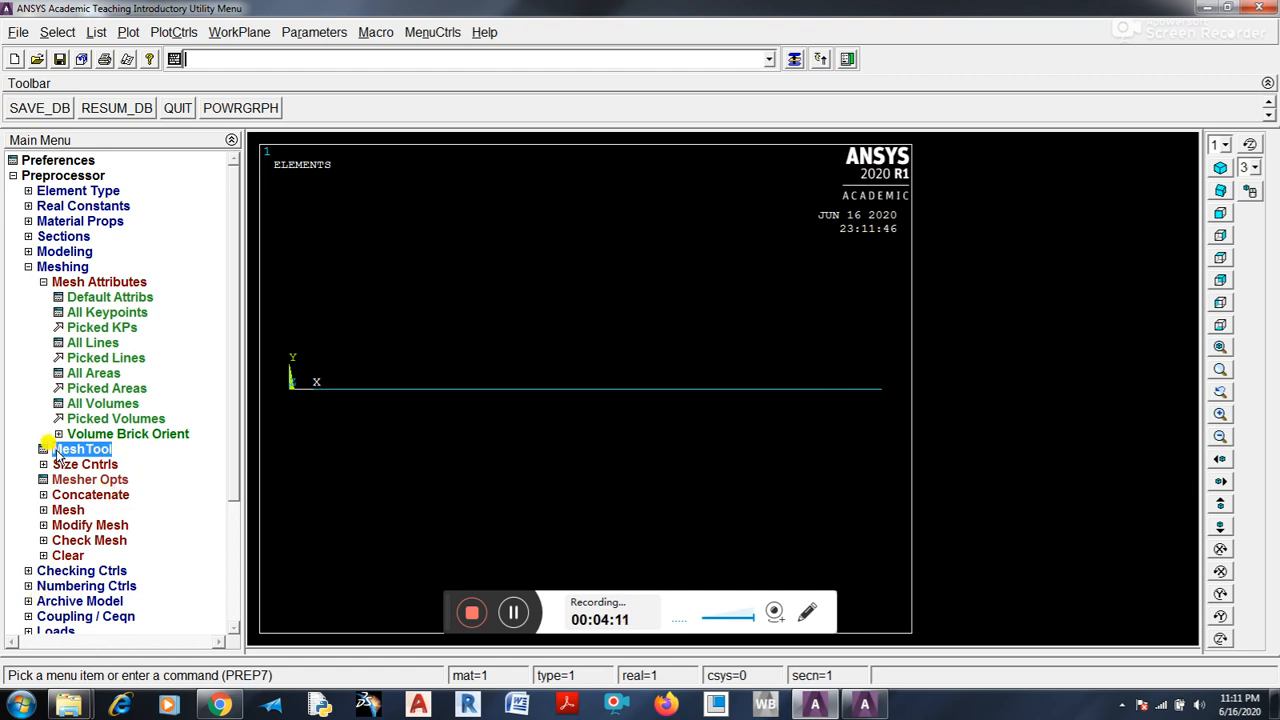
Step: Reach the displacement-on-keypoints constraint under Solution structural loads
click(43, 282)
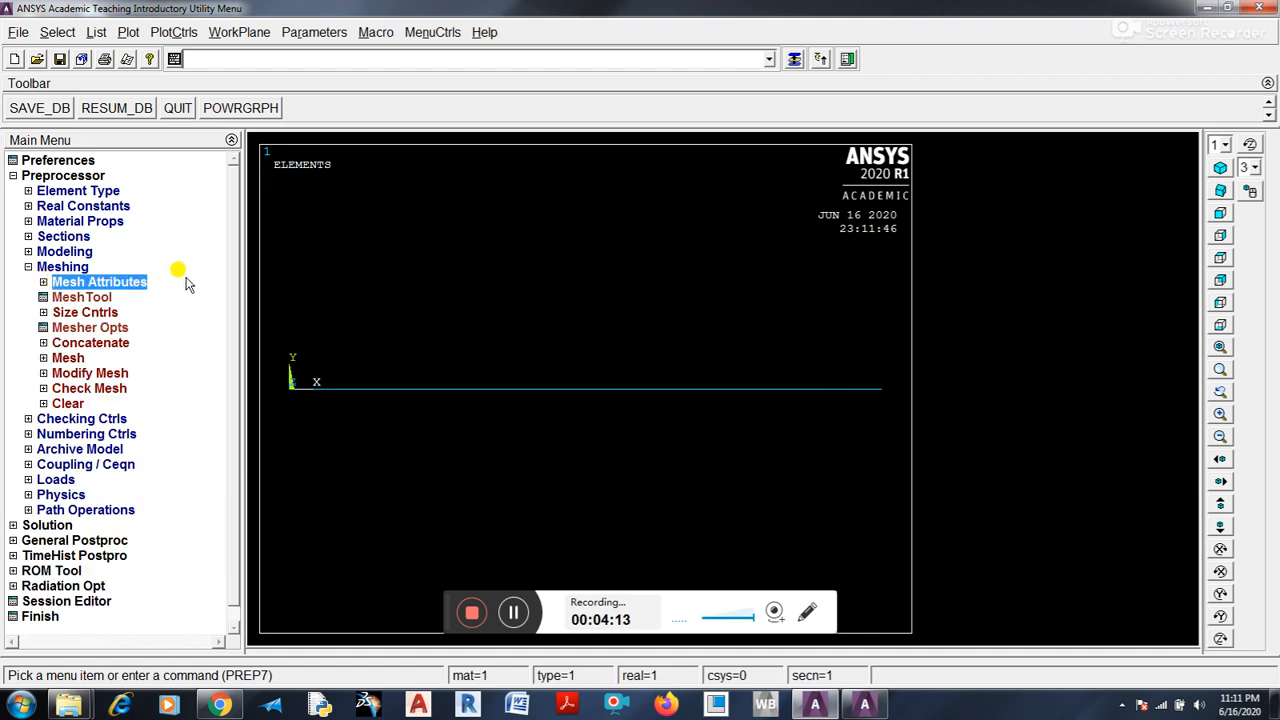
click(13, 527)
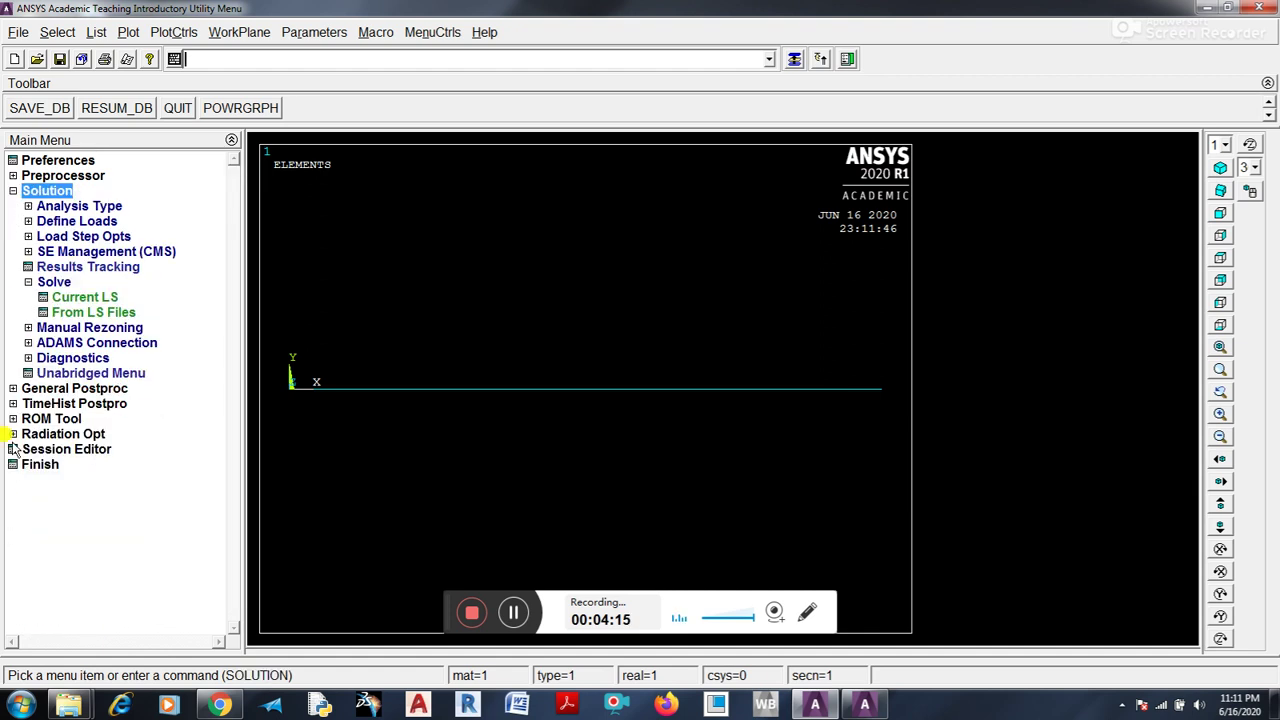
click(64, 224)
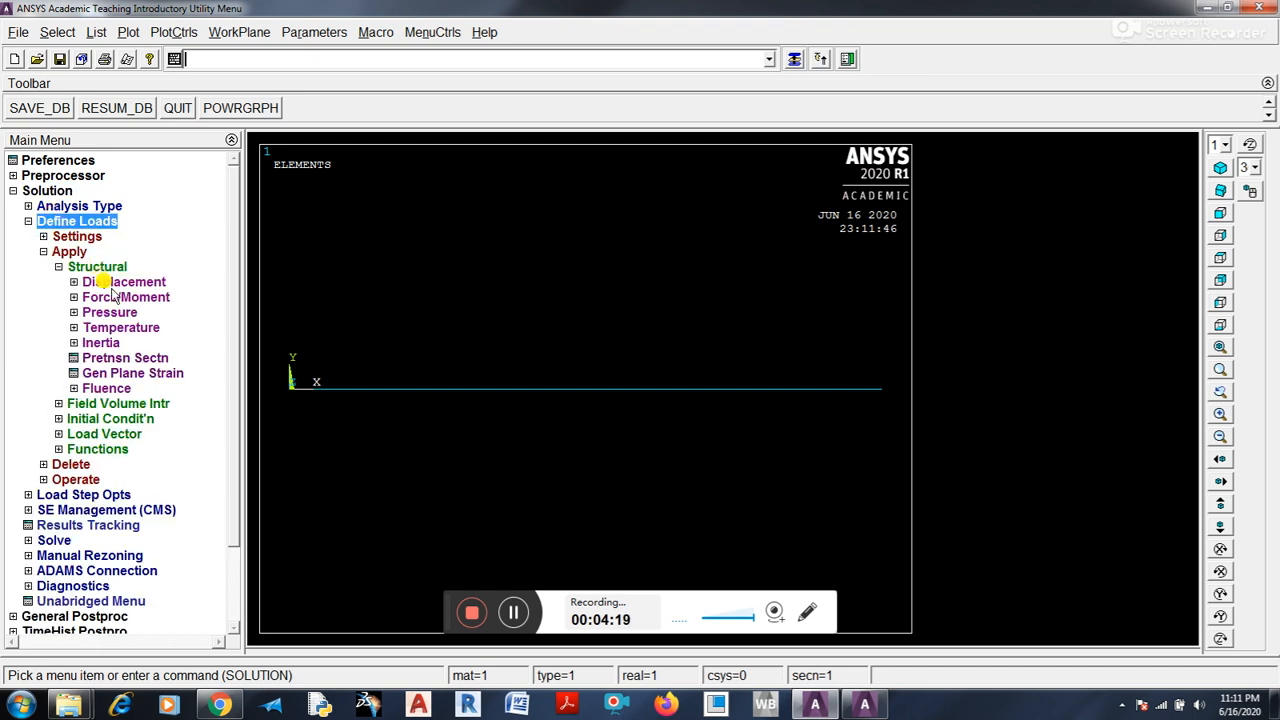
click(58, 265)
click(58, 267)
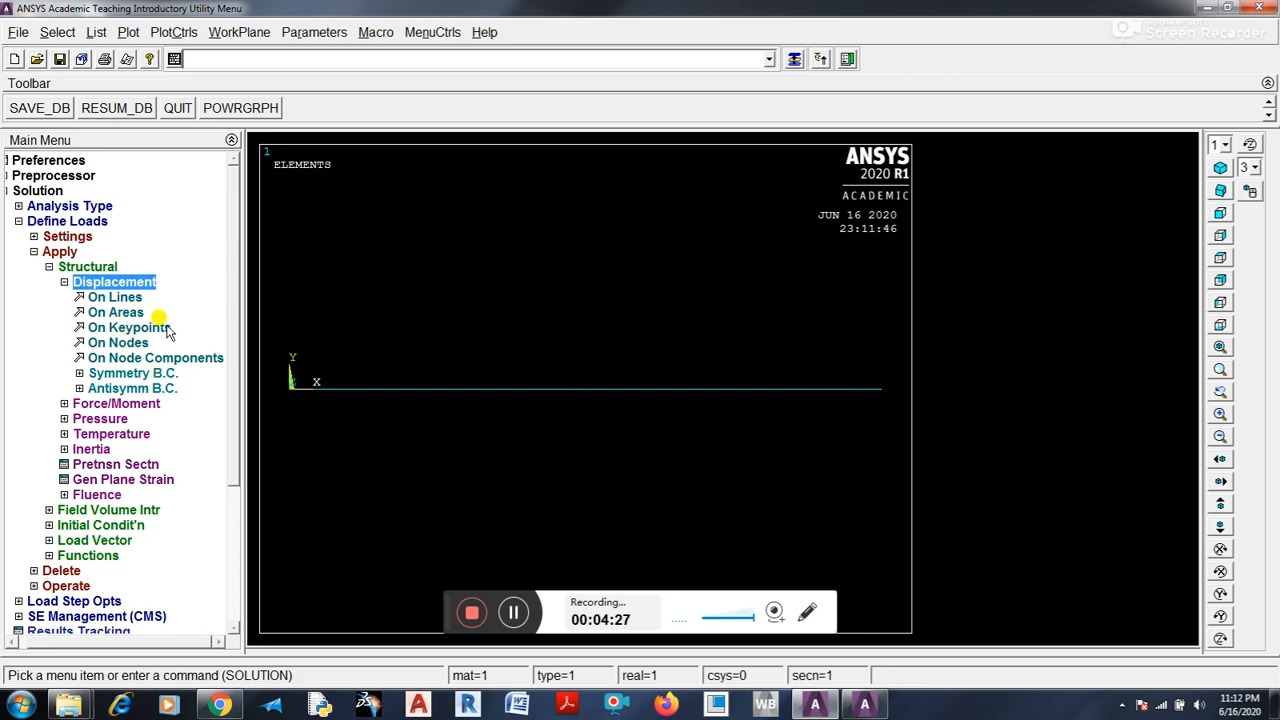
click(150, 328)
Step: Fix keypoint 1 at the beam's left end in all degrees of freedom
click(288, 385)
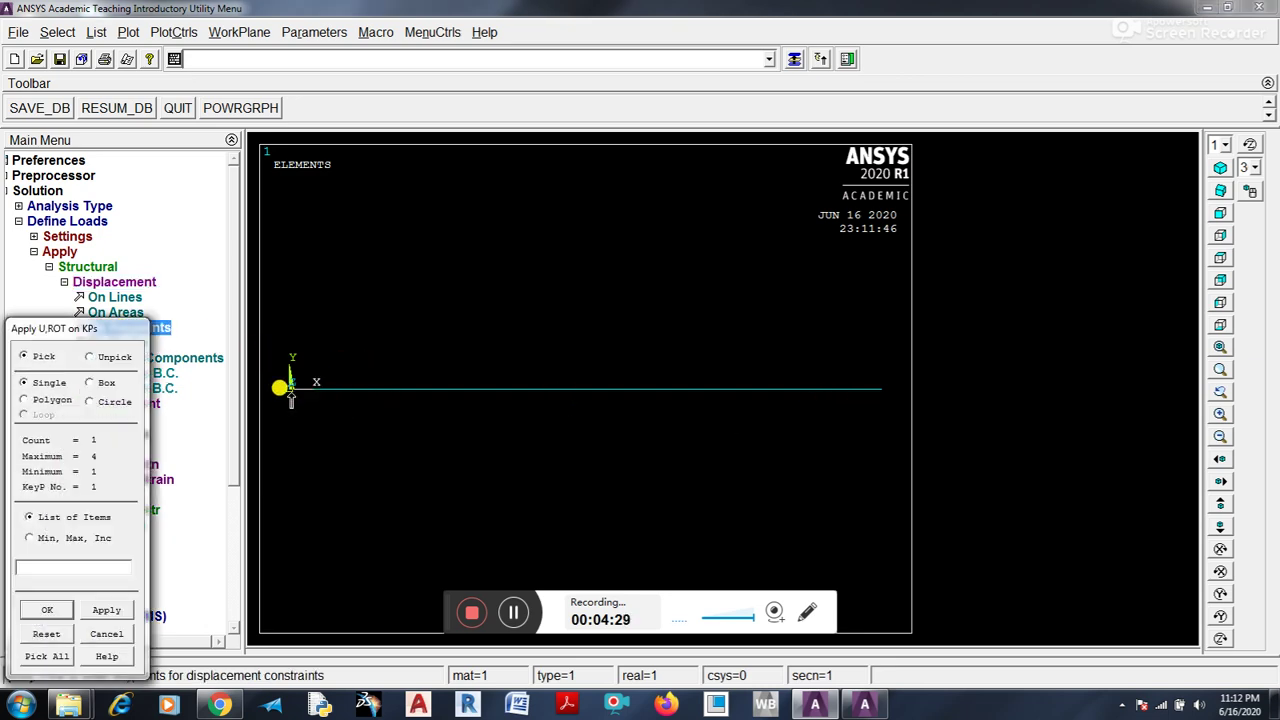
click(42, 600)
click(724, 279)
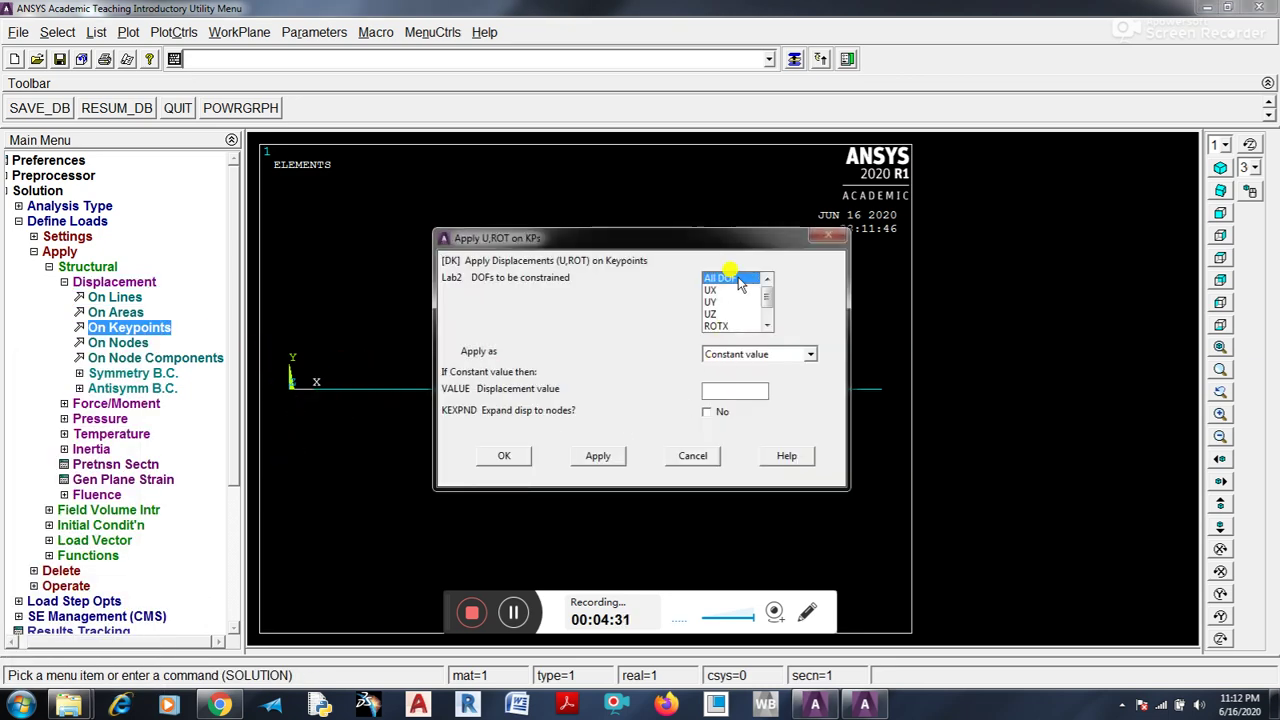
click(499, 460)
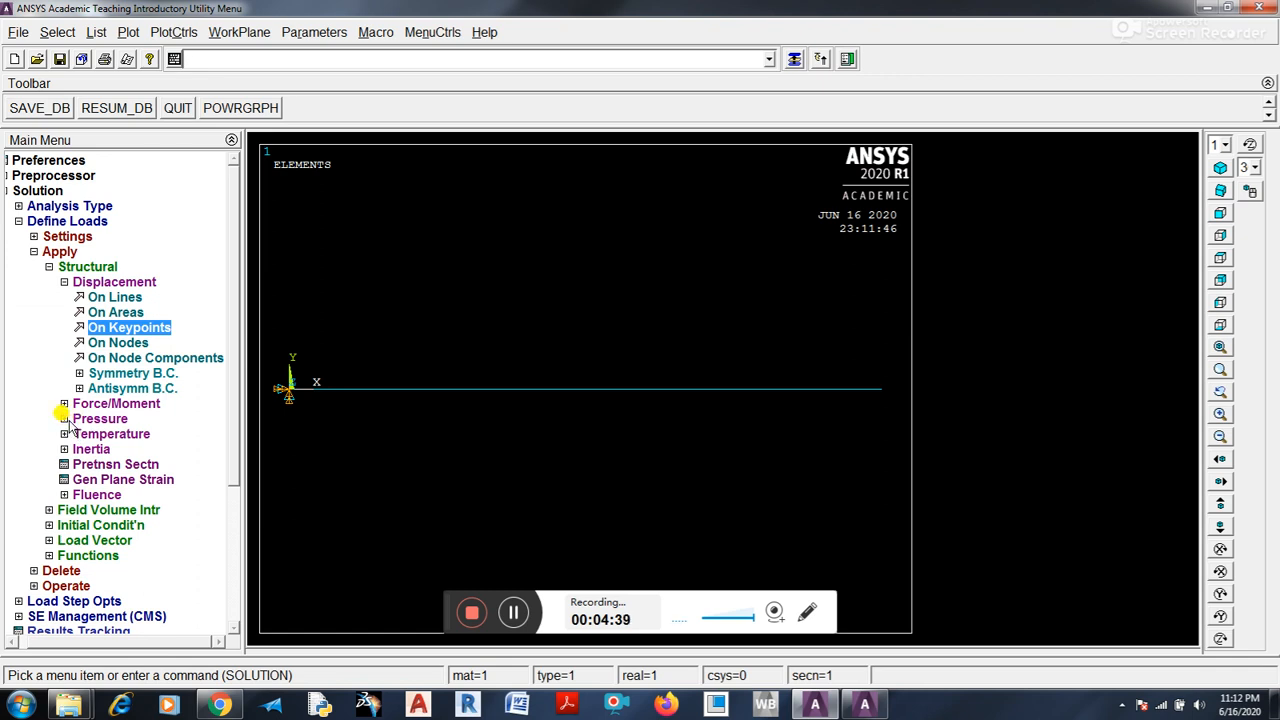
Step: Pick the beam elements along the right half of the cantilever for pressure loading
click(72, 420)
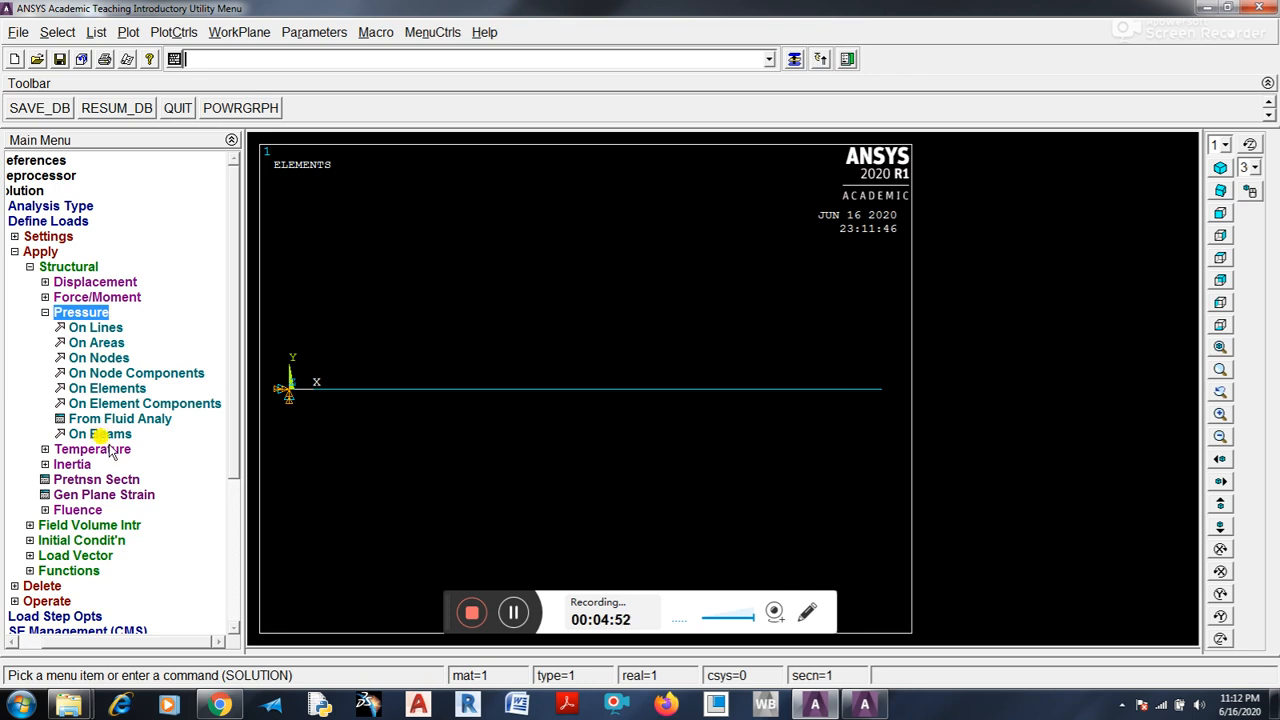
click(100, 434)
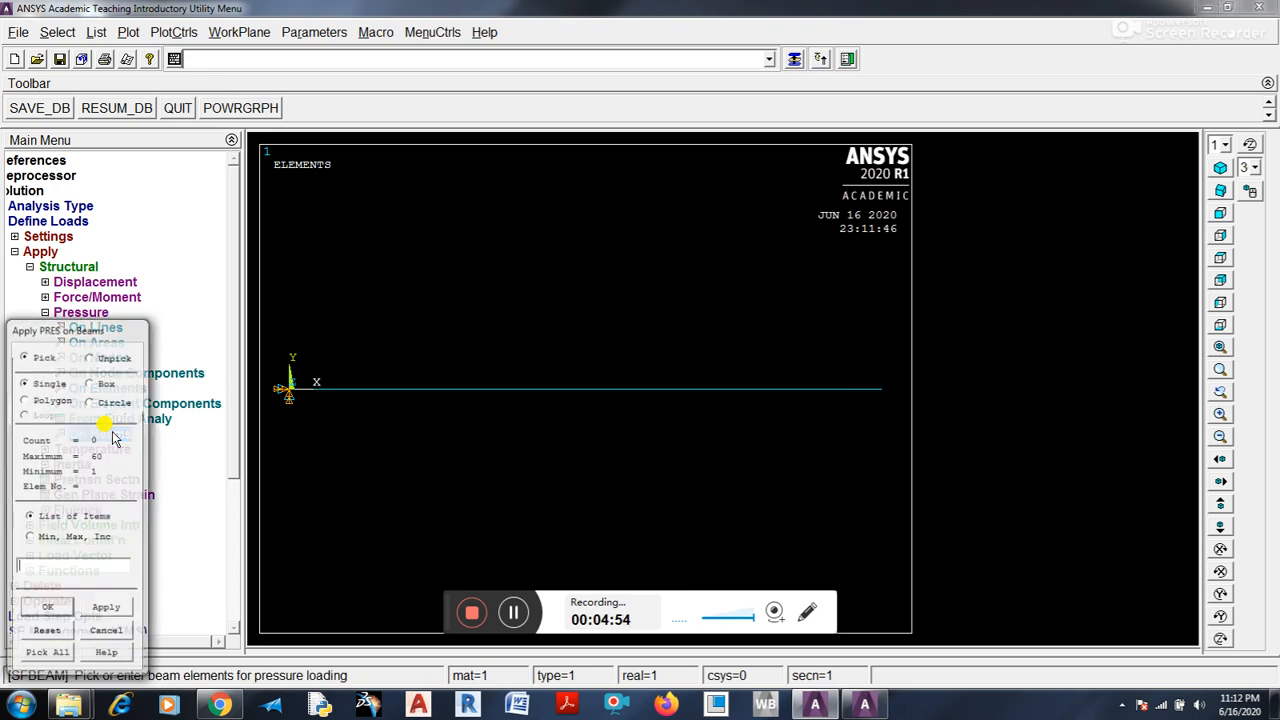
click(872, 391)
click(852, 392)
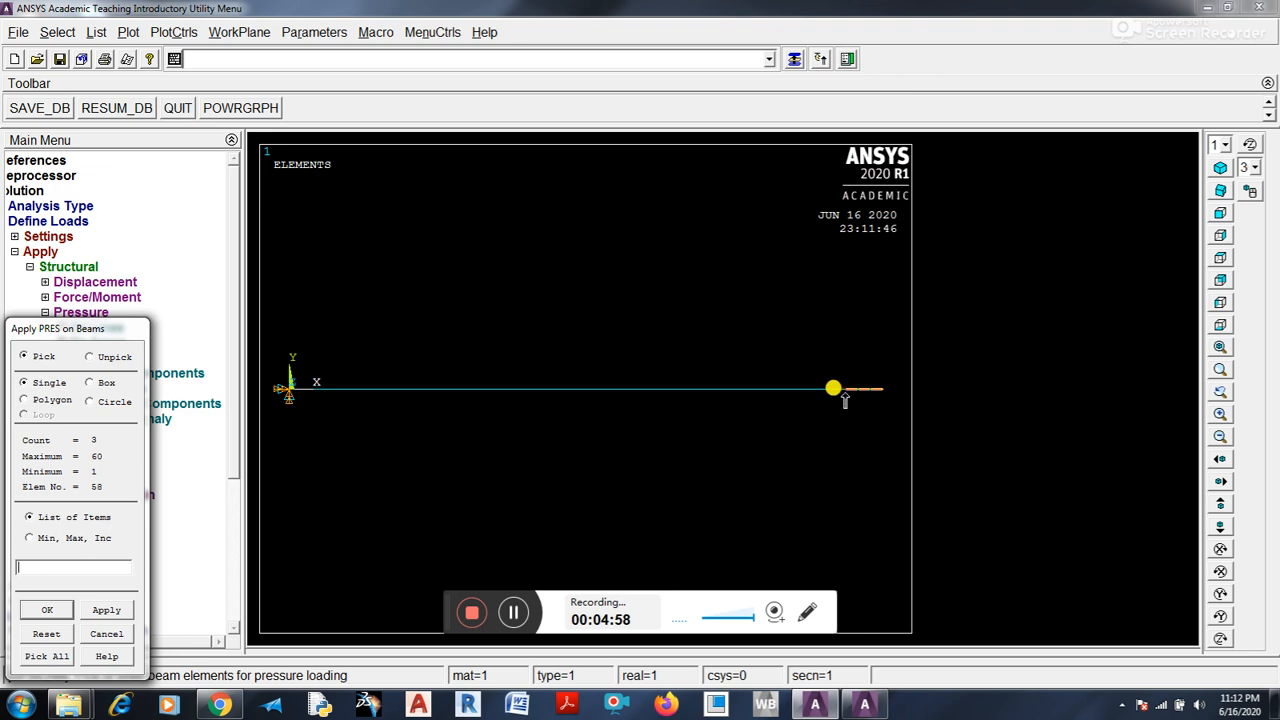
click(808, 389)
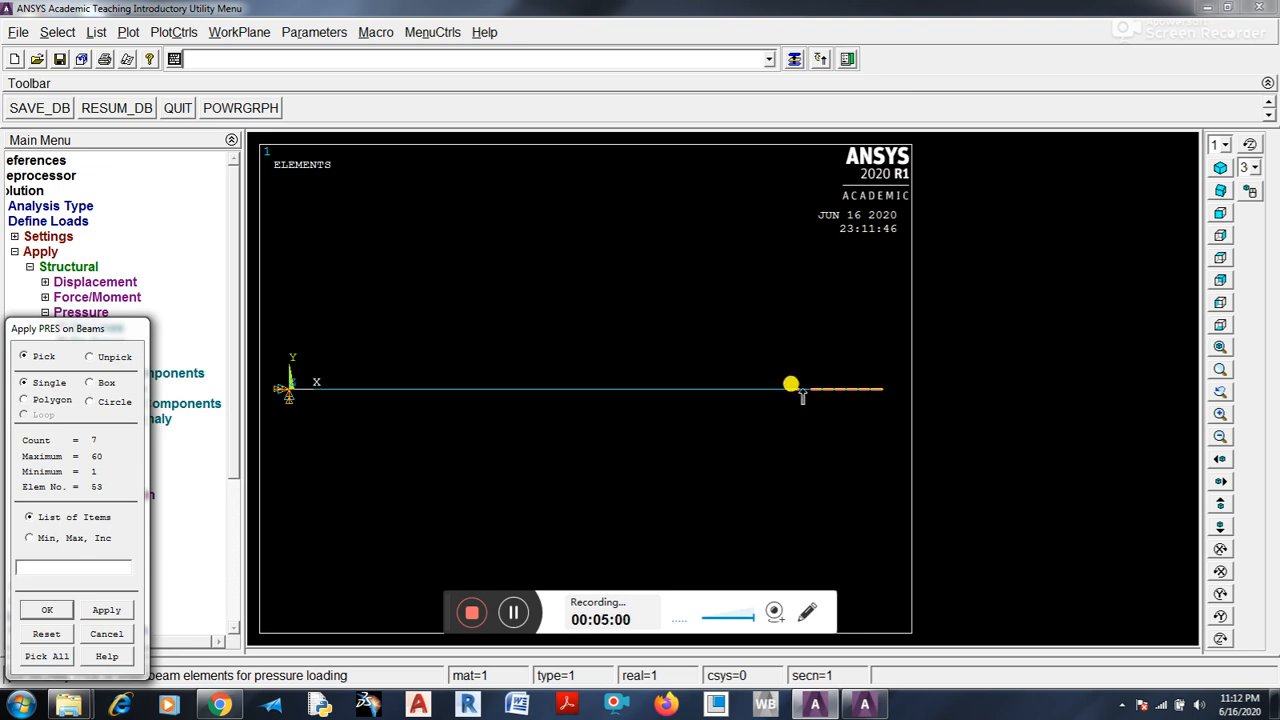
click(785, 398)
click(750, 399)
click(740, 399)
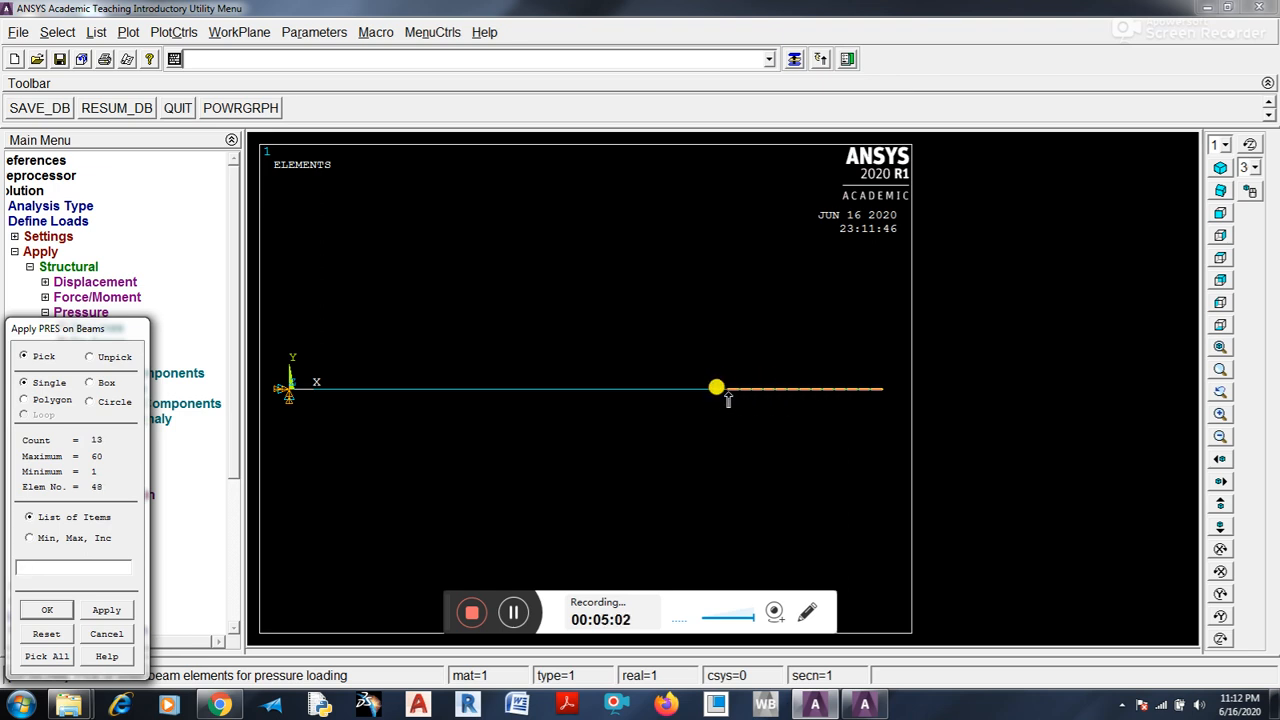
click(716, 400)
click(695, 400)
click(648, 402)
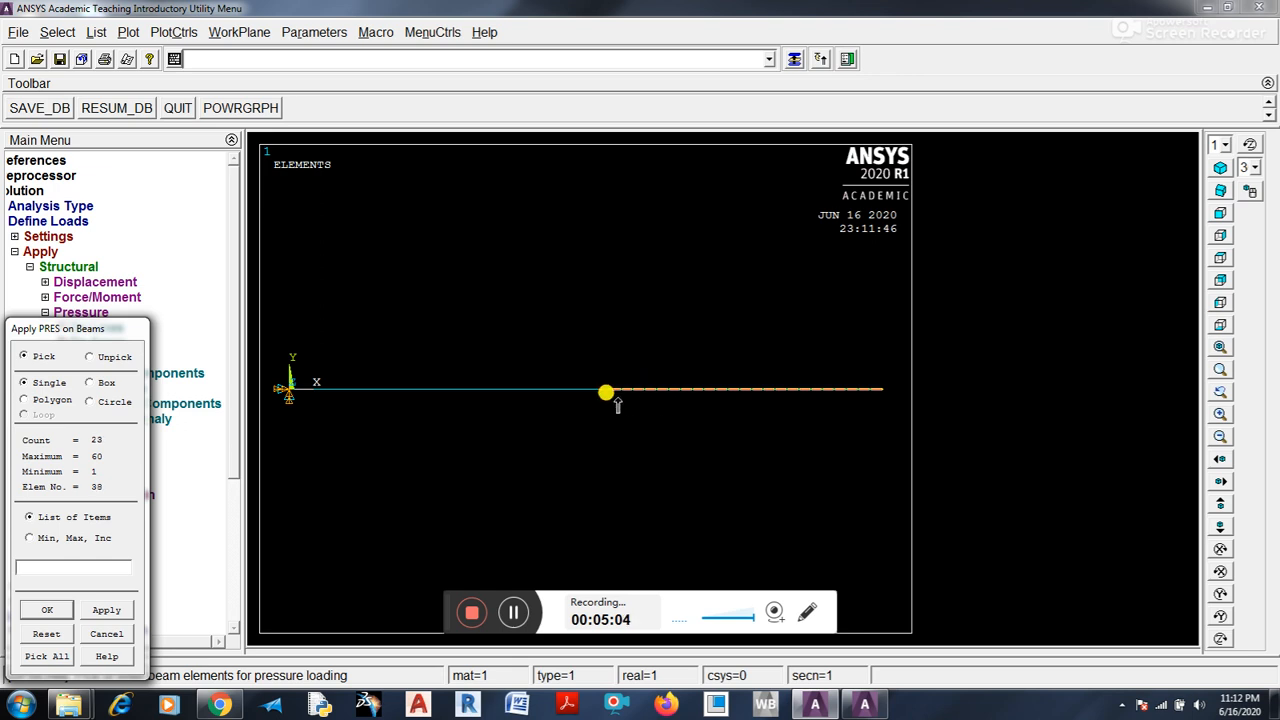
click(46, 609)
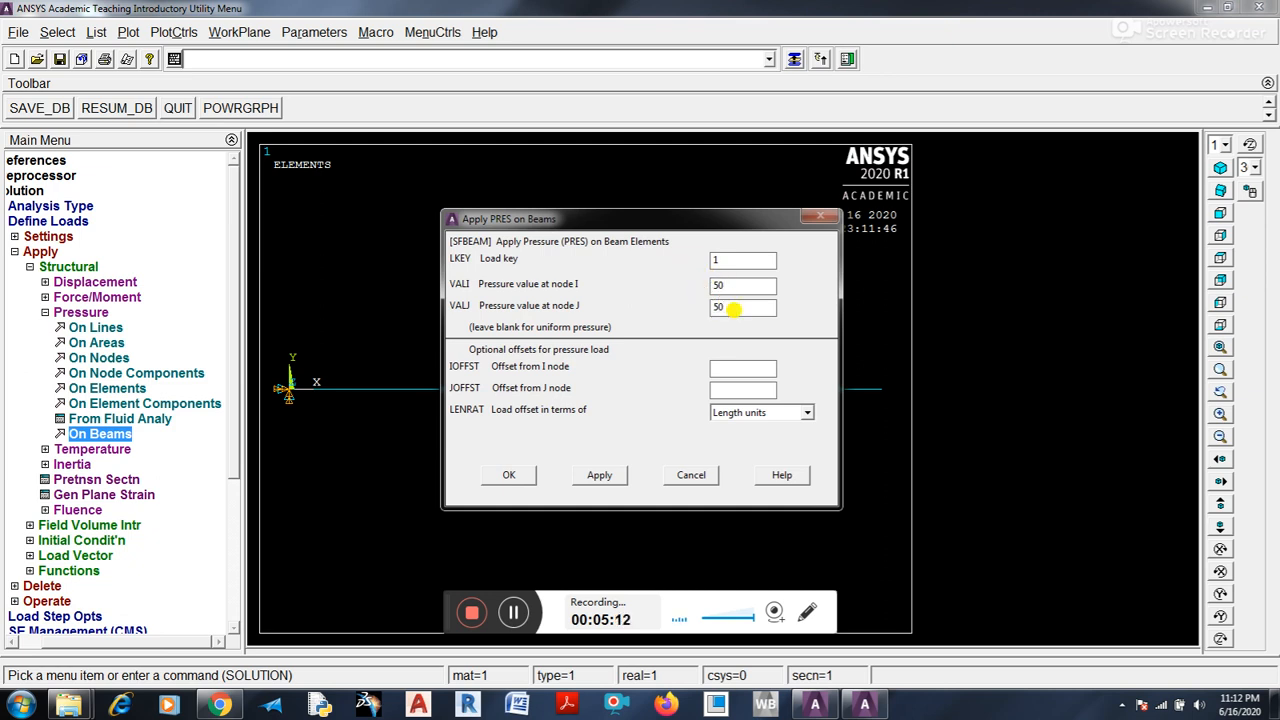
Step: Apply a uniform pressure of 50 (VALI and VALJ) to the picked elements
click(509, 475)
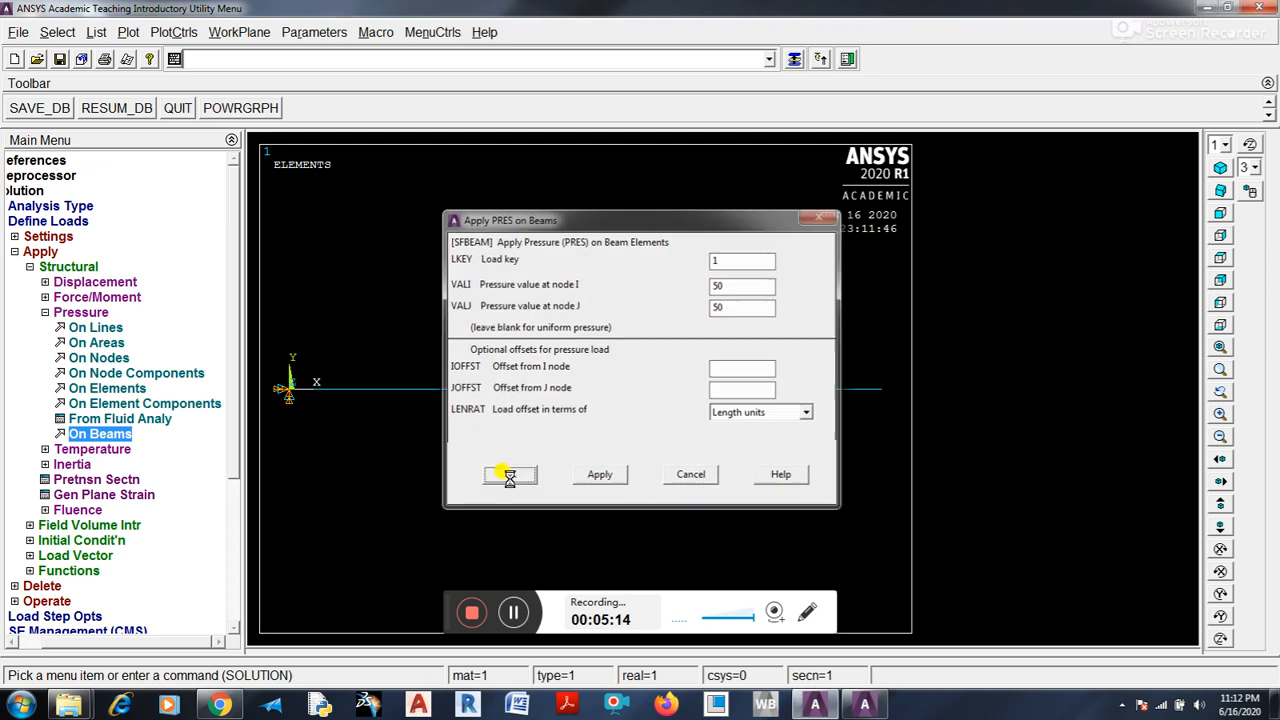
click(227, 118)
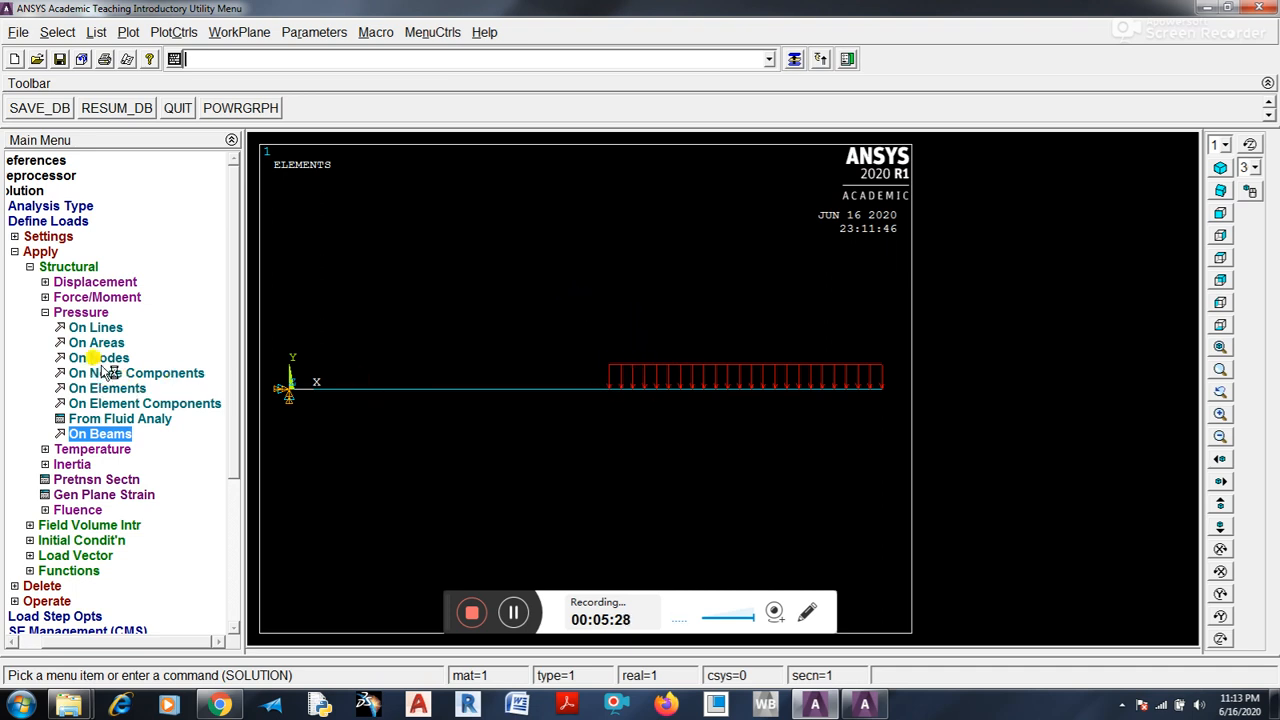
Step: Solve the current load step and dismiss the solution-done notice and status listing
click(46, 312)
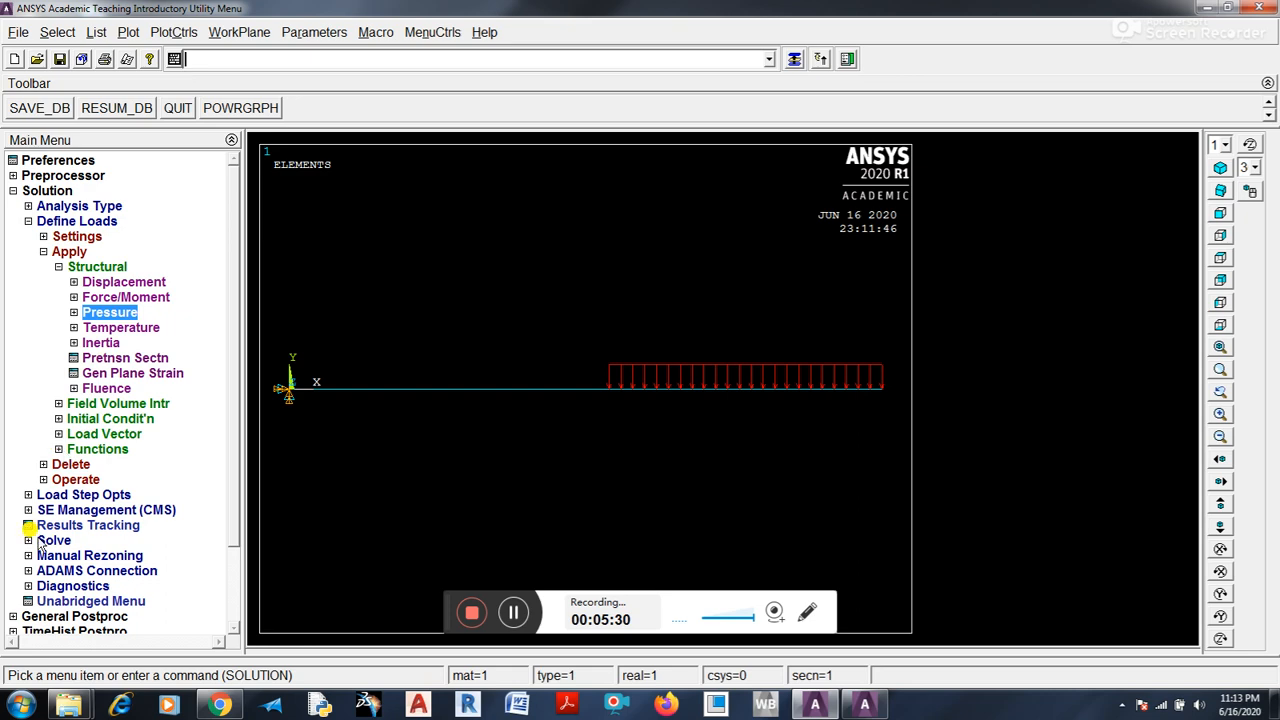
click(30, 540)
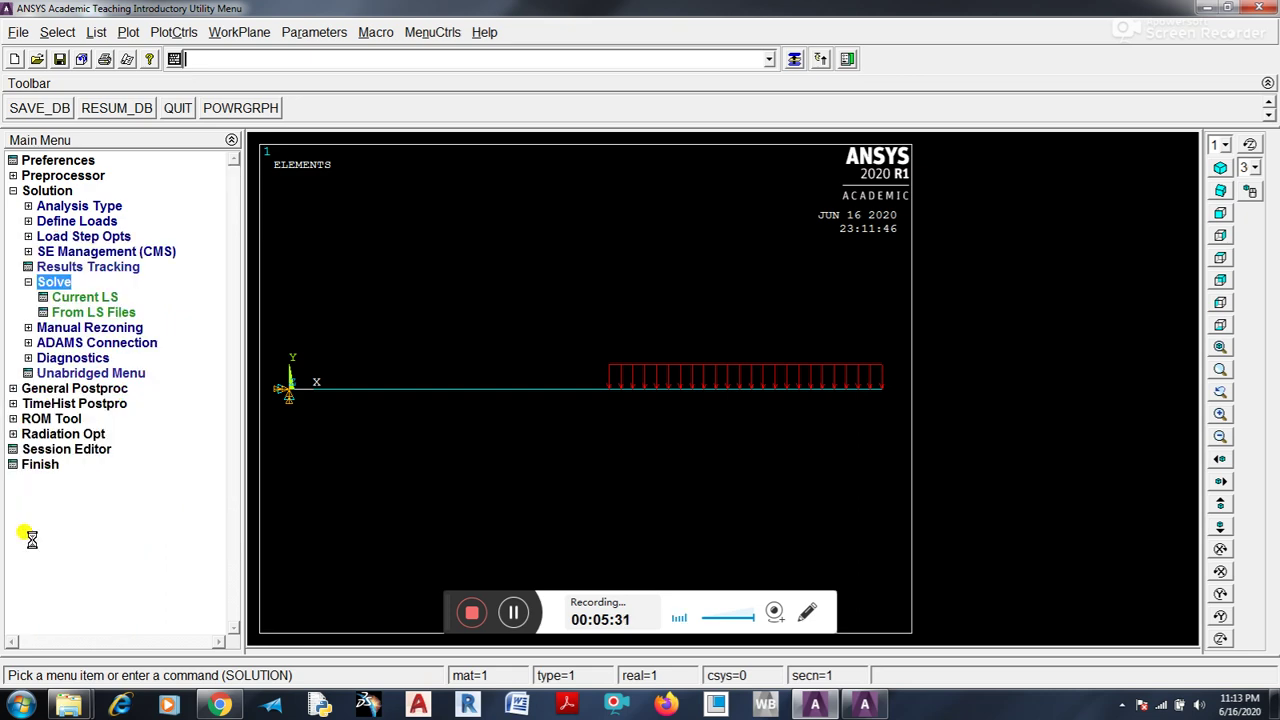
click(95, 297)
click(630, 424)
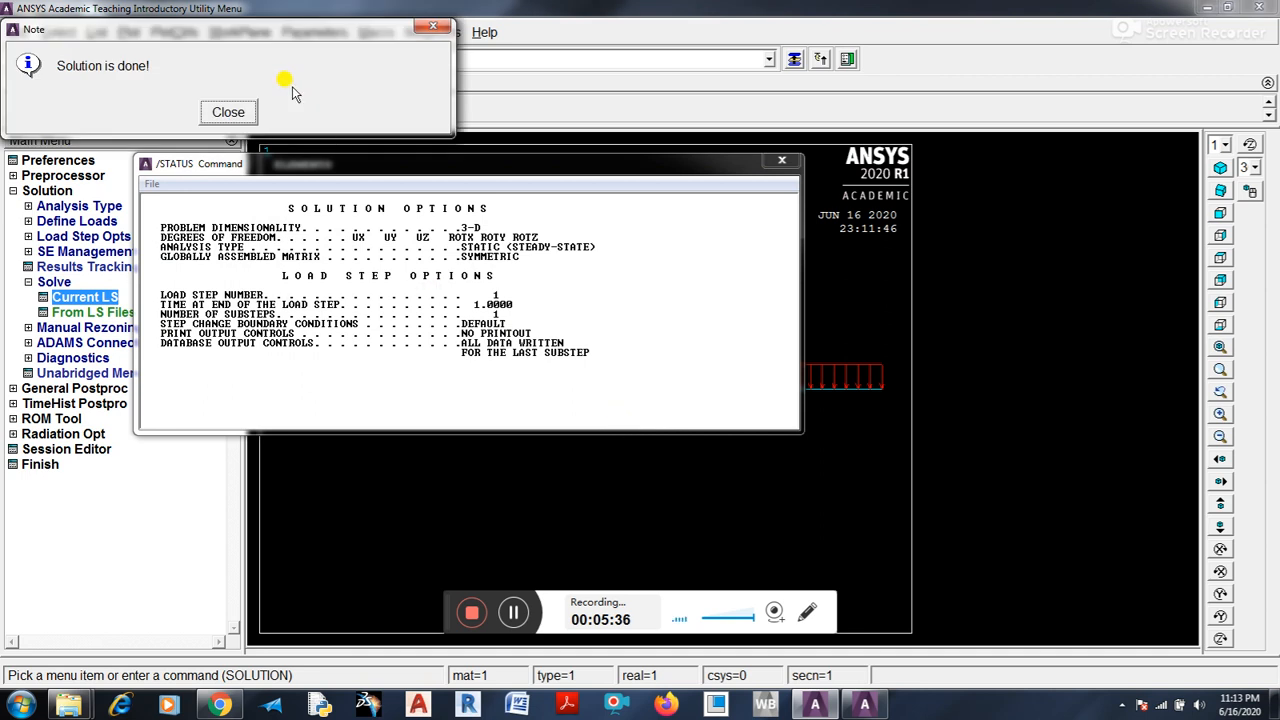
click(228, 112)
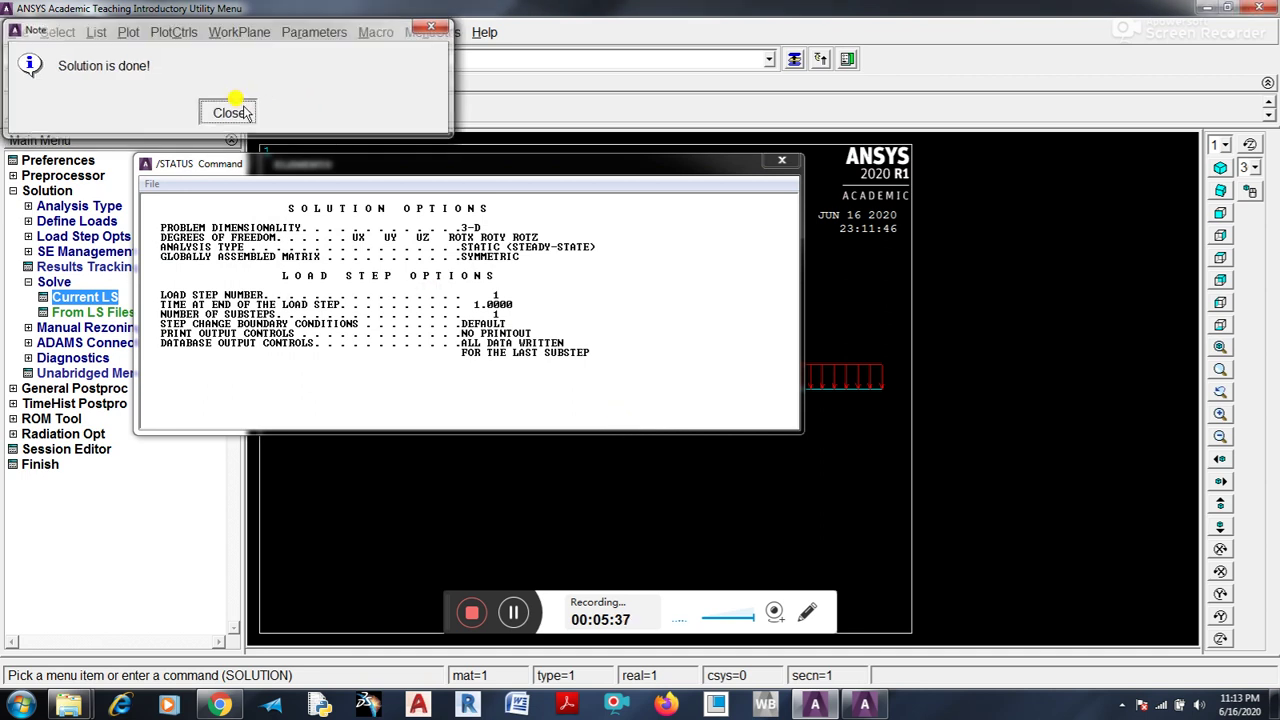
click(782, 161)
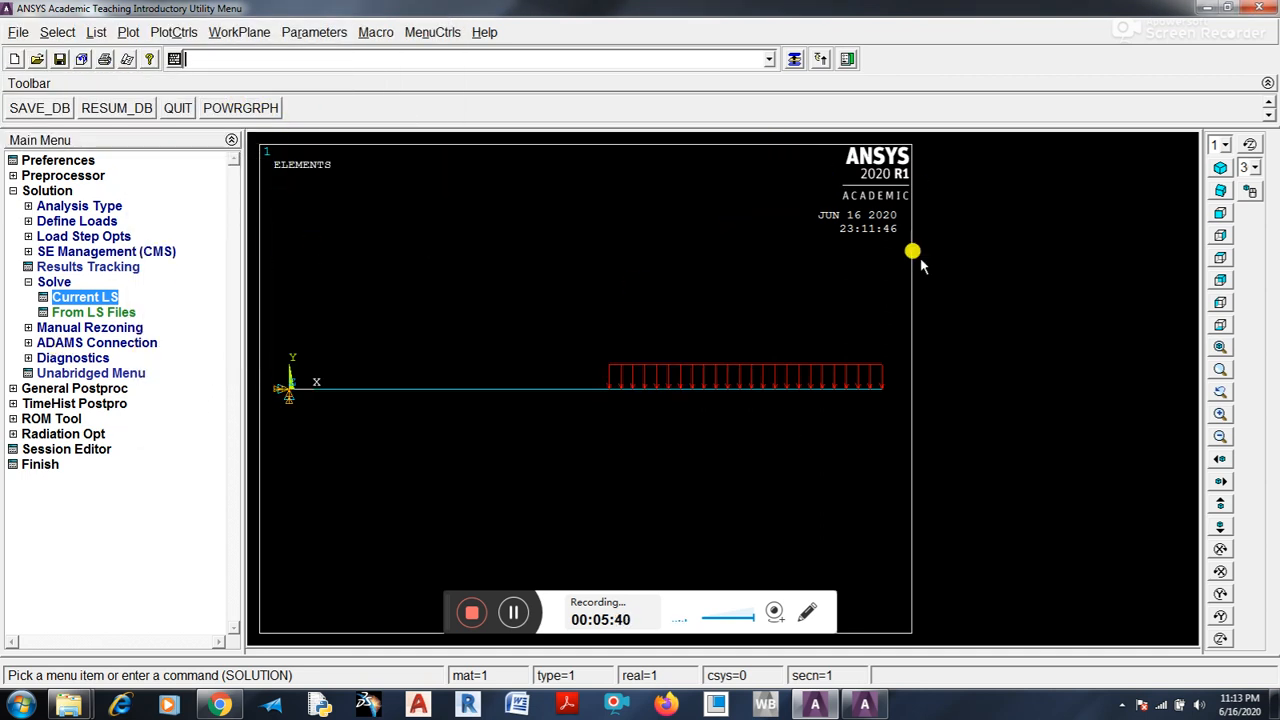
Step: Attempt a deformation animation from PlotCtrls, getting the postprocessing-only notice
click(186, 34)
mouse_move(187, 225)
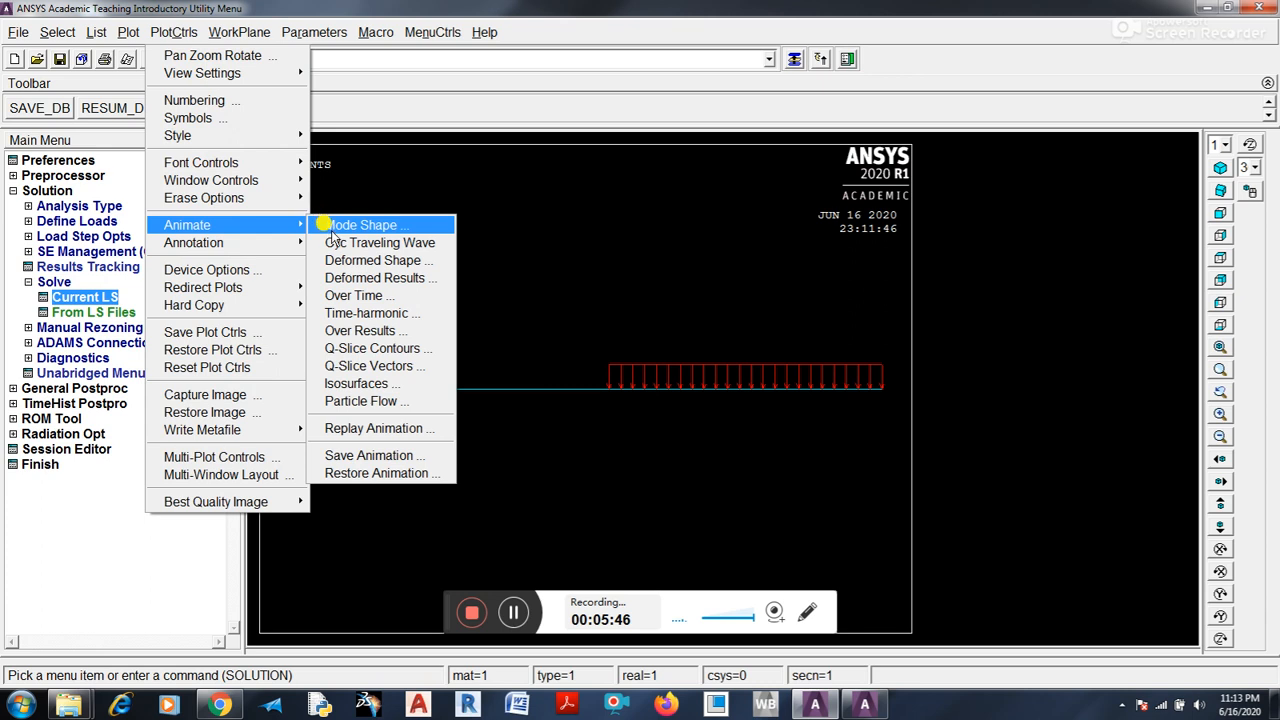
click(345, 225)
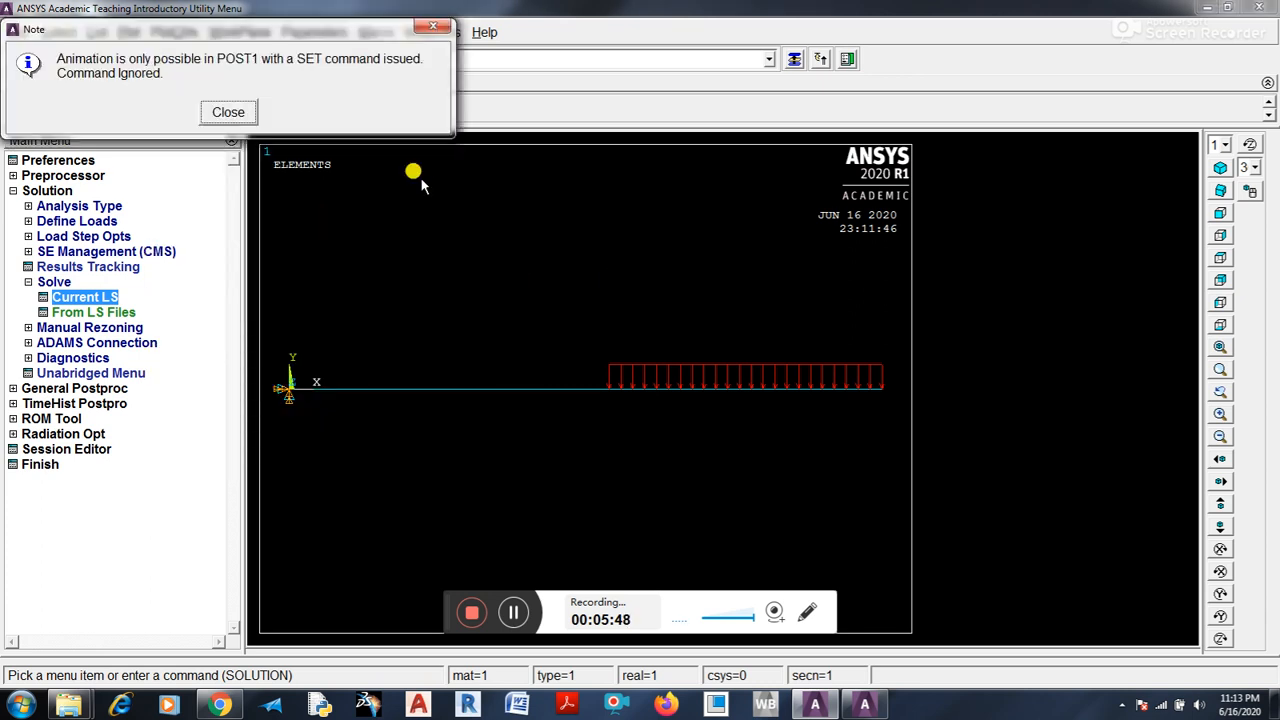
click(227, 112)
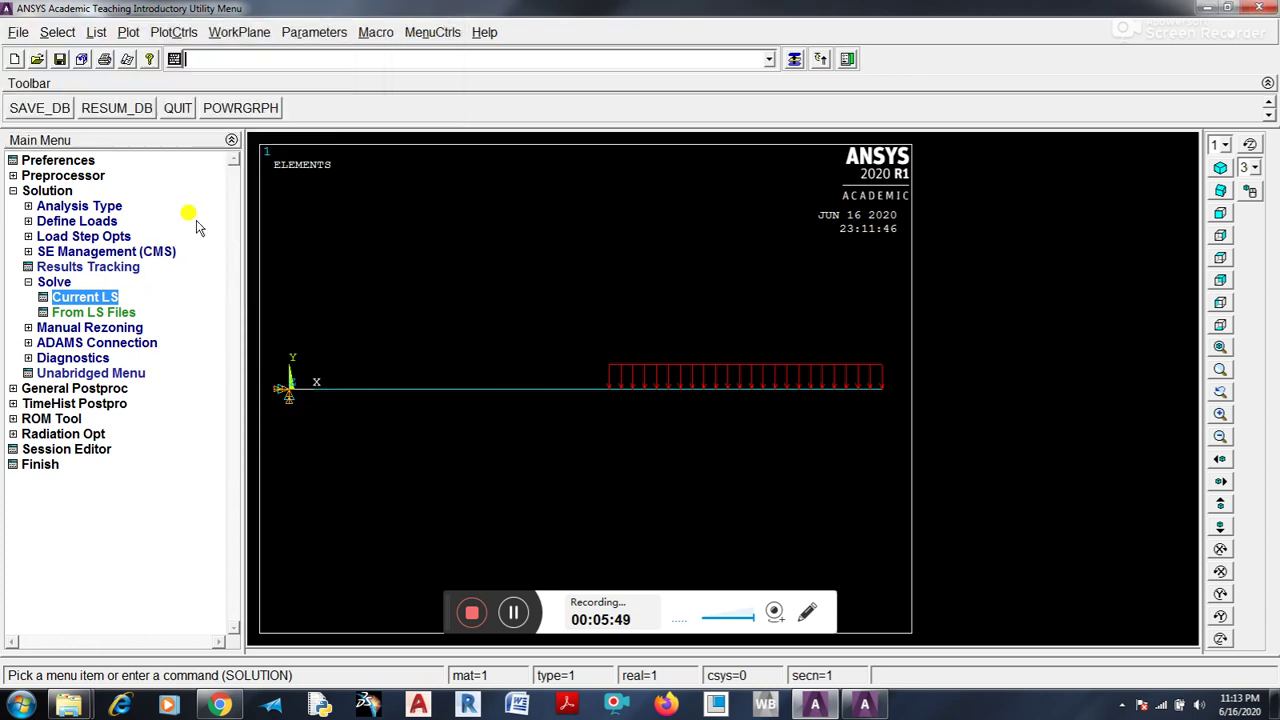
Step: Plot the beam's deformed shape with the undeformed outline (max displacement 3.58834)
click(24, 388)
click(95, 297)
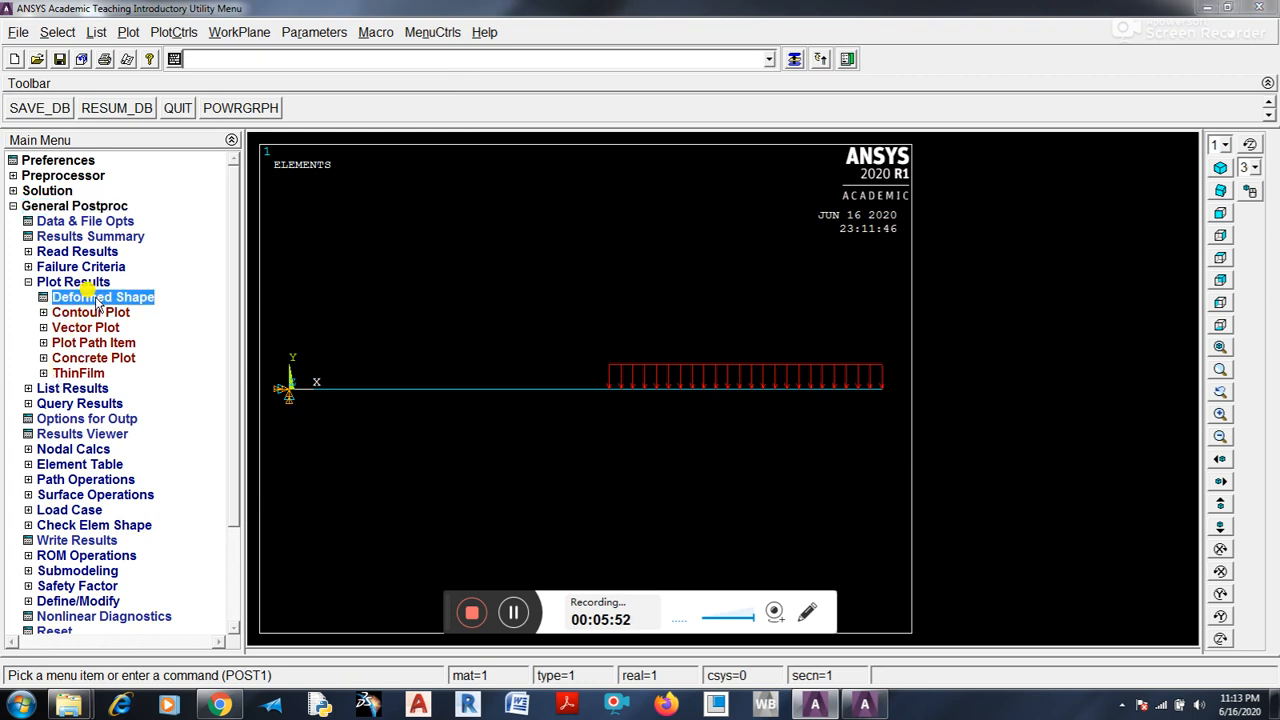
click(709, 351)
click(505, 422)
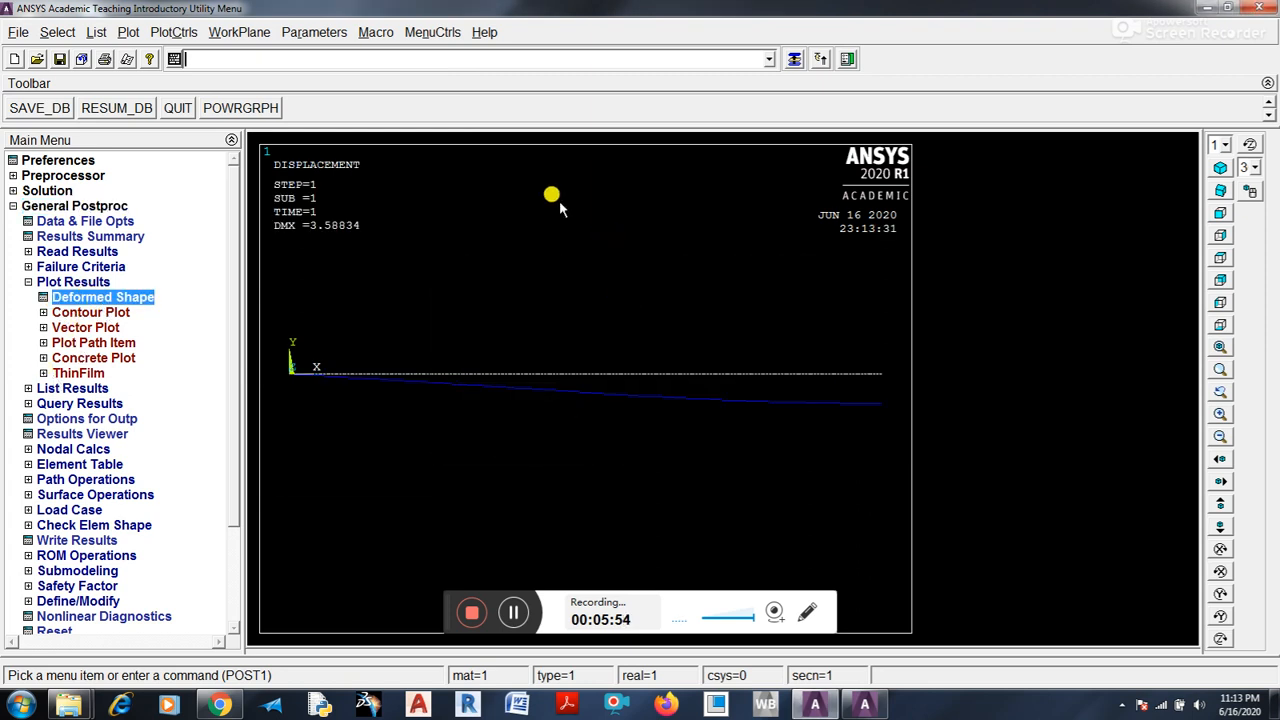
click(175, 32)
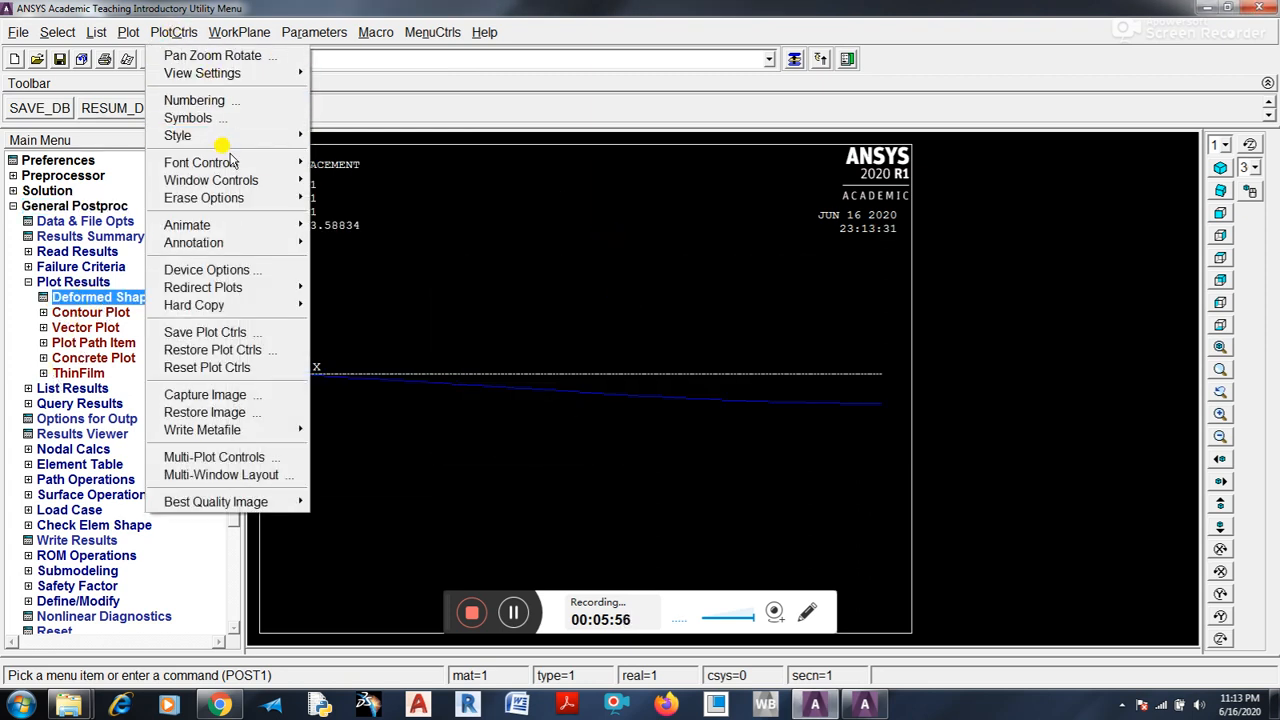
Step: Animate the deformed shape over 10 frames, vary the delay slider, then close the Animation Controller
mouse_move(187, 225)
click(345, 222)
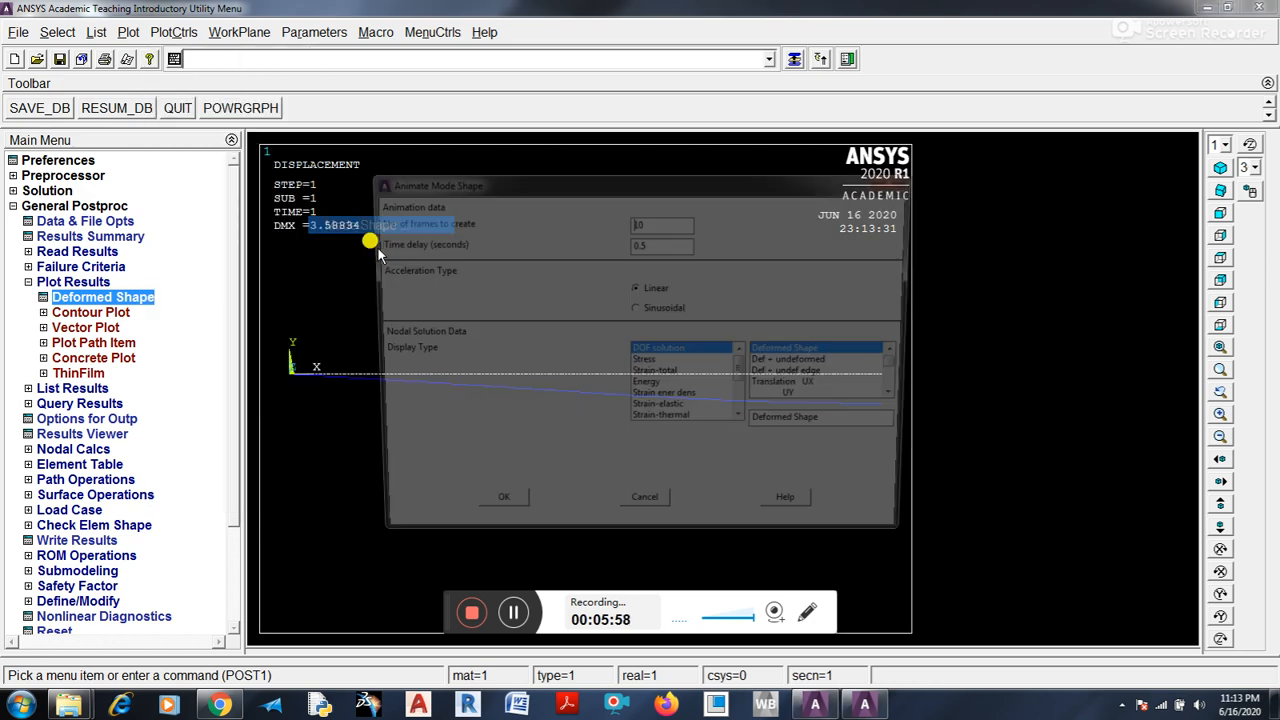
click(493, 513)
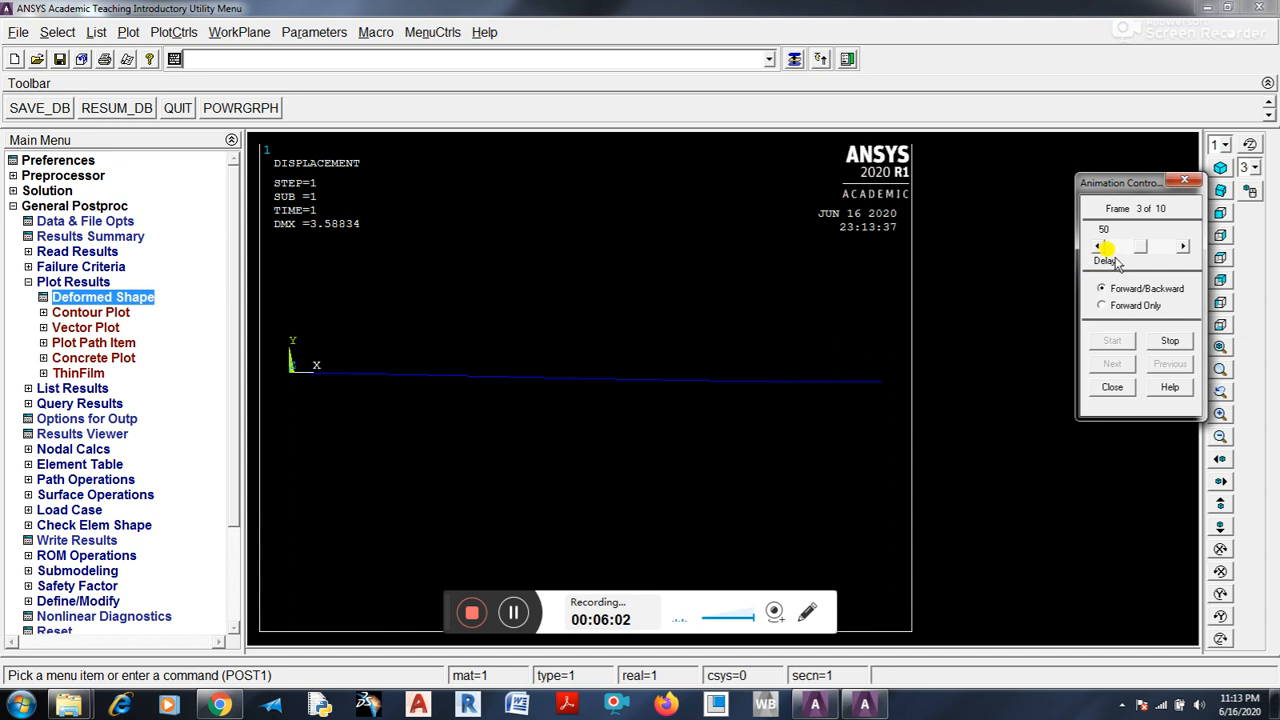
drag(1138, 249, 1104, 246)
drag(1108, 245, 1176, 266)
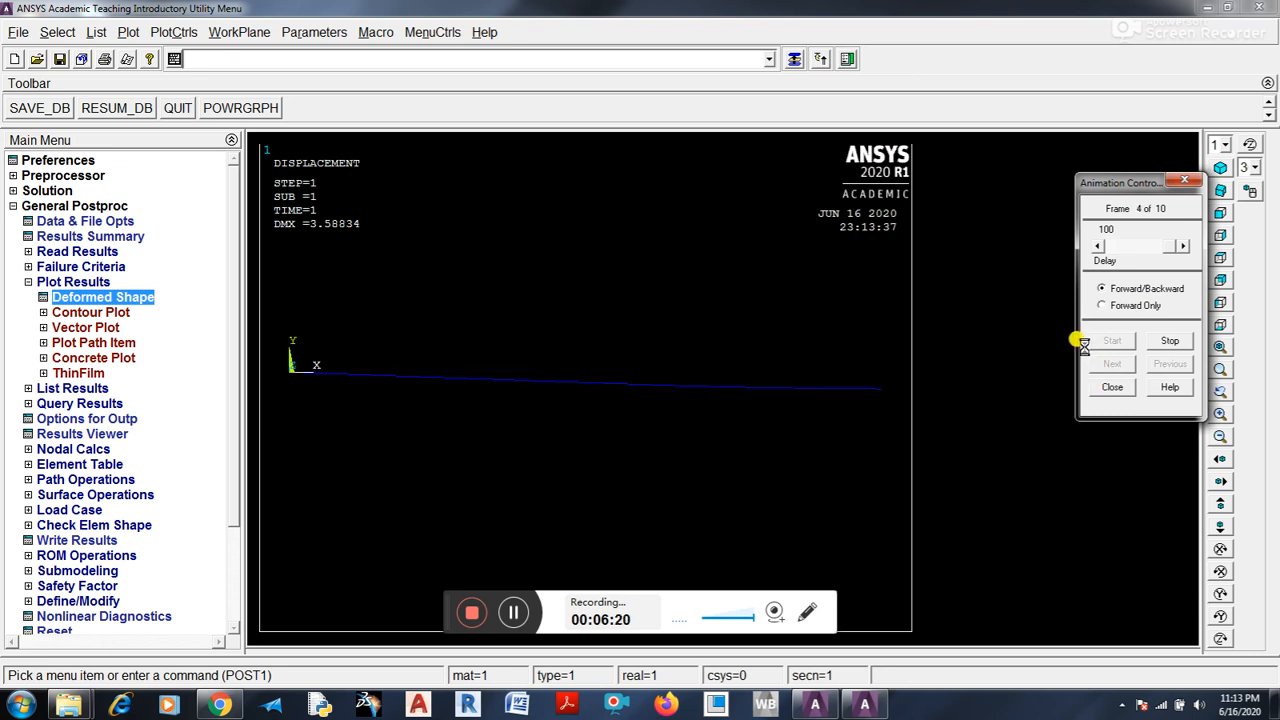
click(1120, 387)
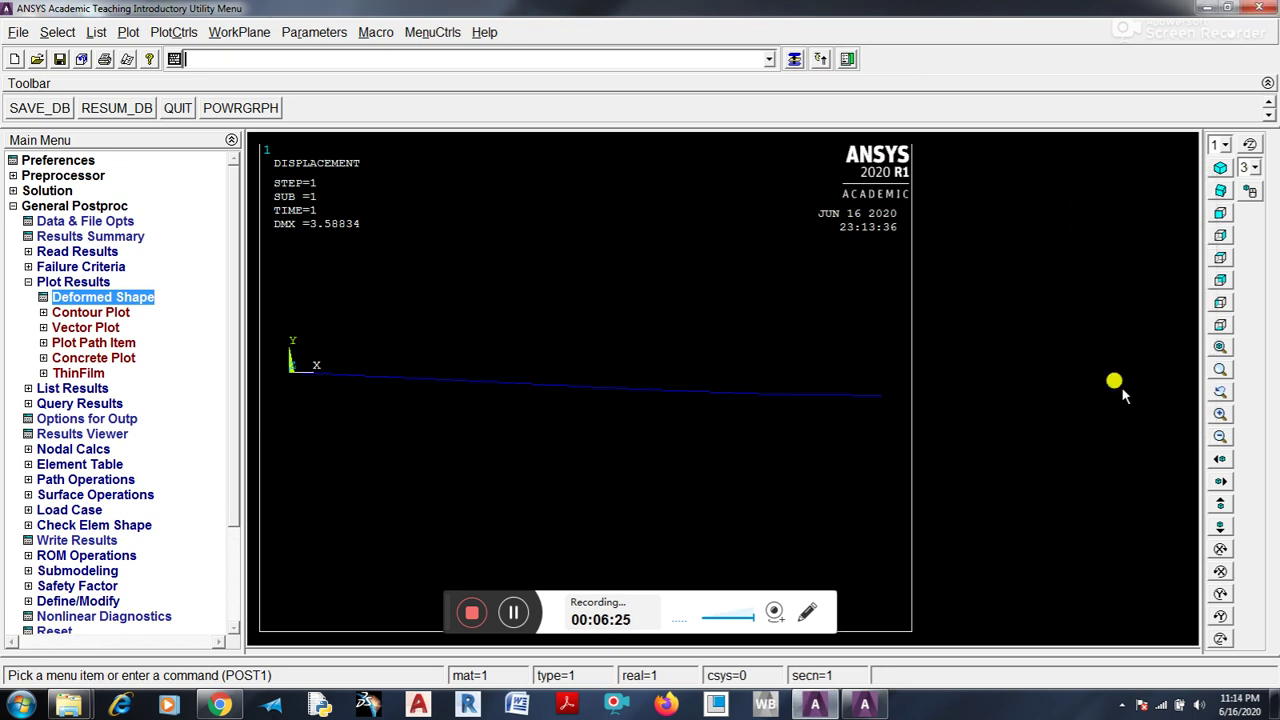
Step: Turn element shape display on so the beam shows its real C-section, and view it isometrically
click(168, 34)
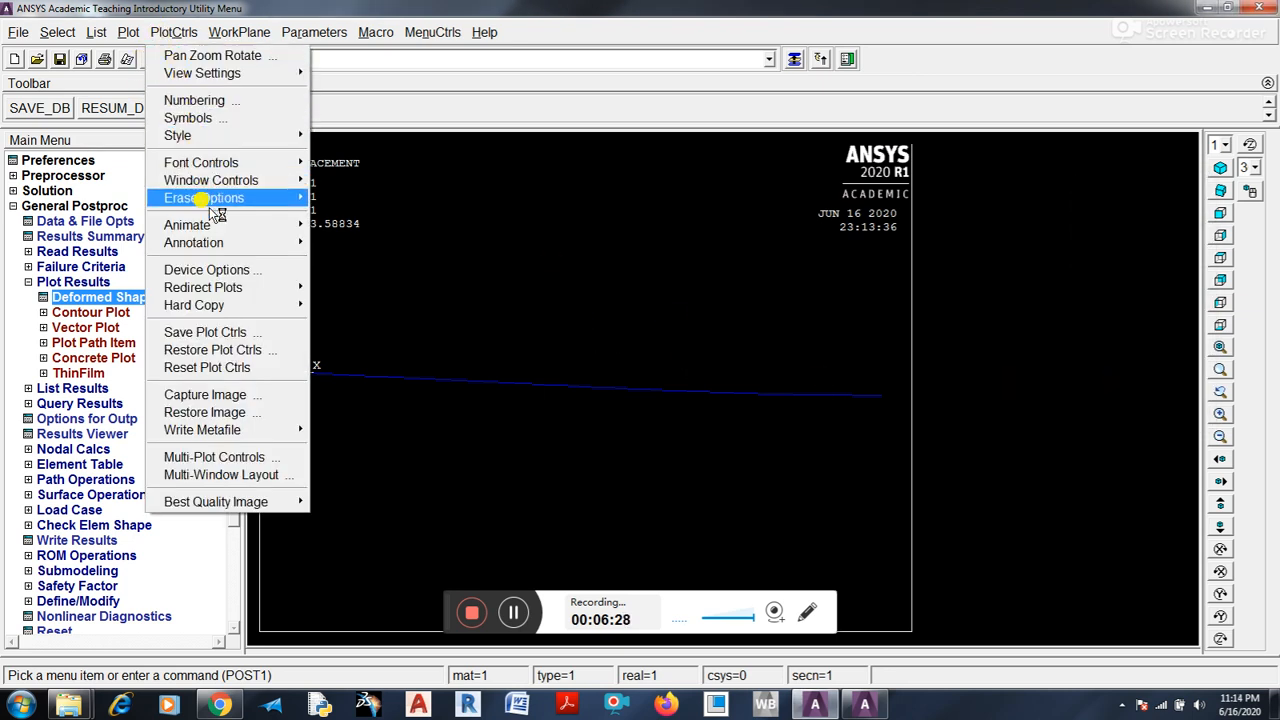
mouse_move(178, 135)
click(338, 153)
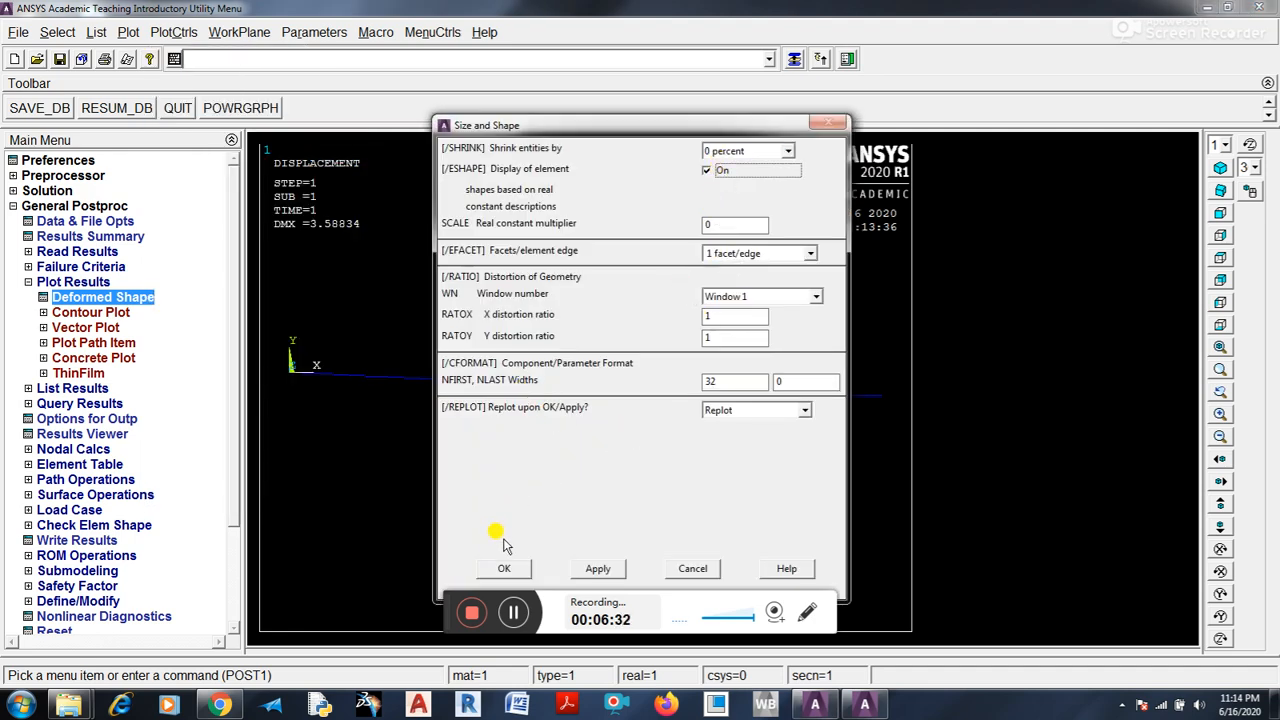
click(504, 568)
click(1220, 190)
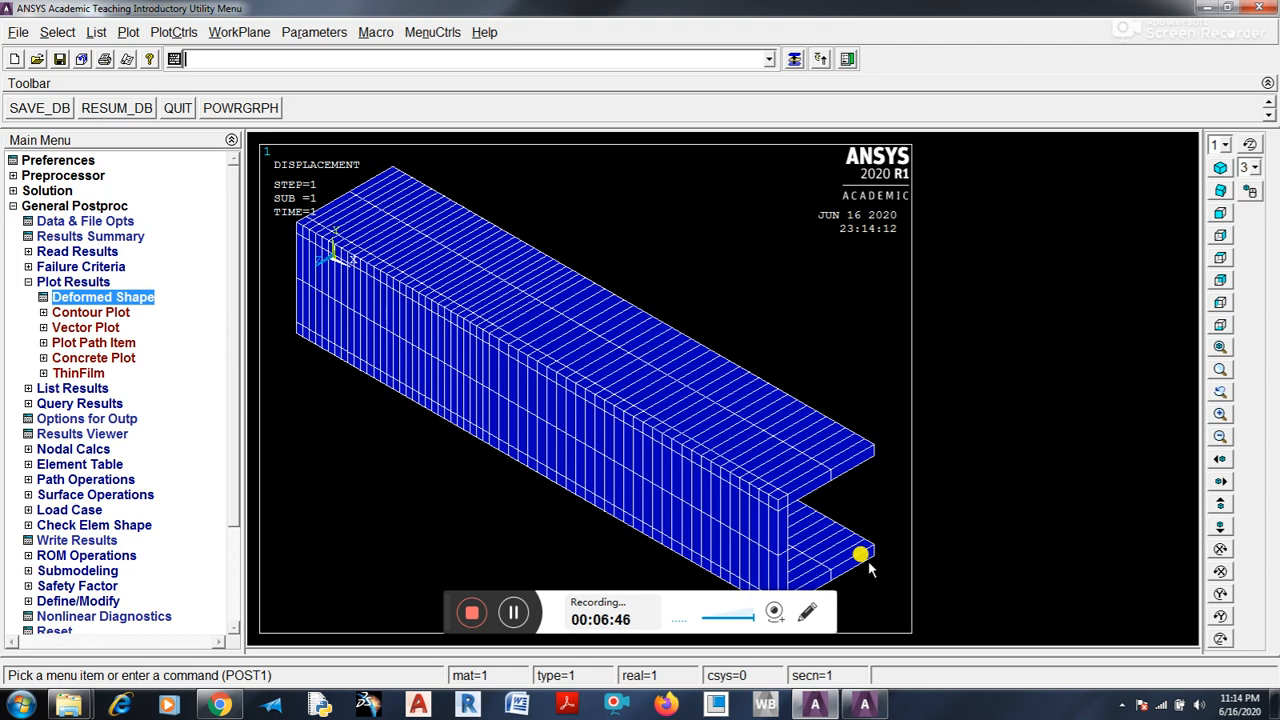
click(172, 32)
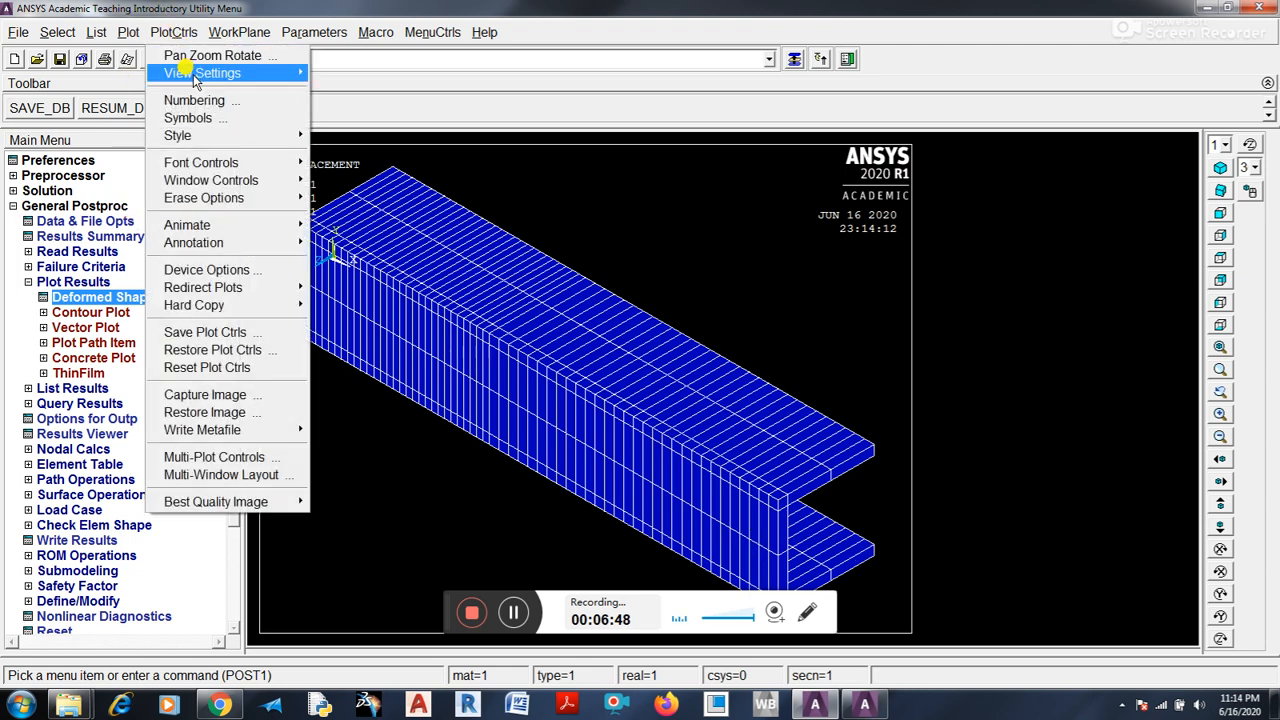
click(777, 226)
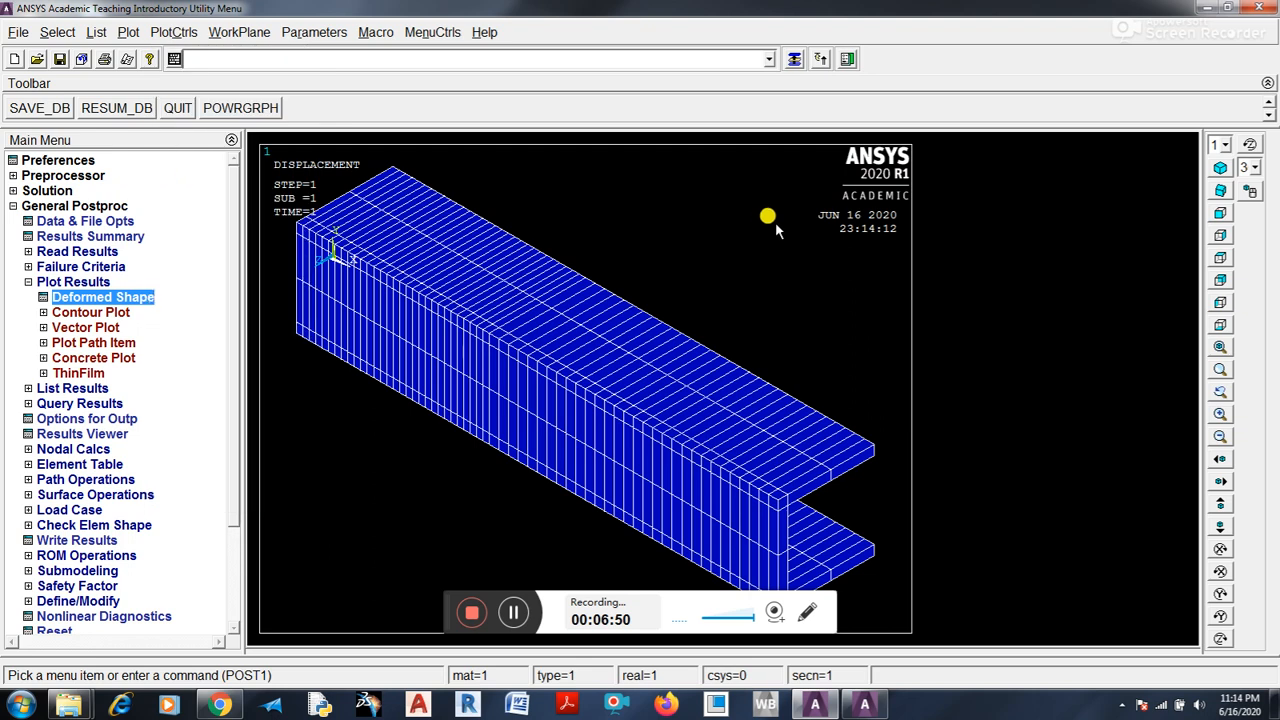